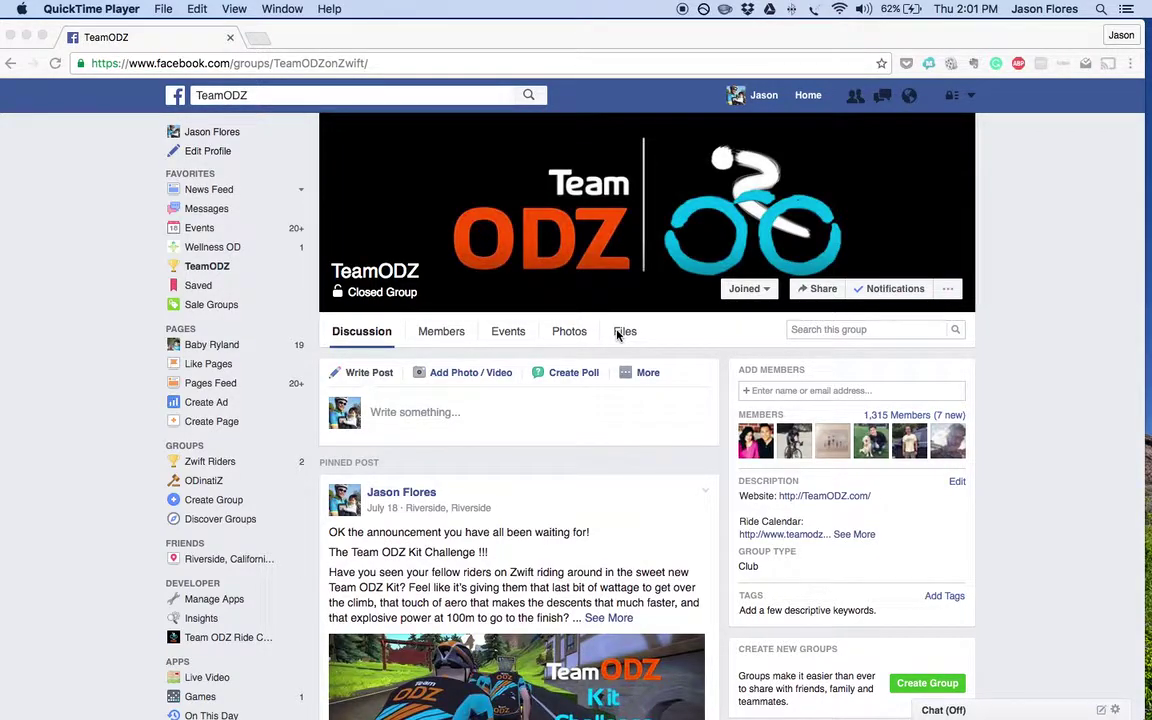
- Open the files section of the TeamODZ Facebook group
scroll(617, 334, down, 2)
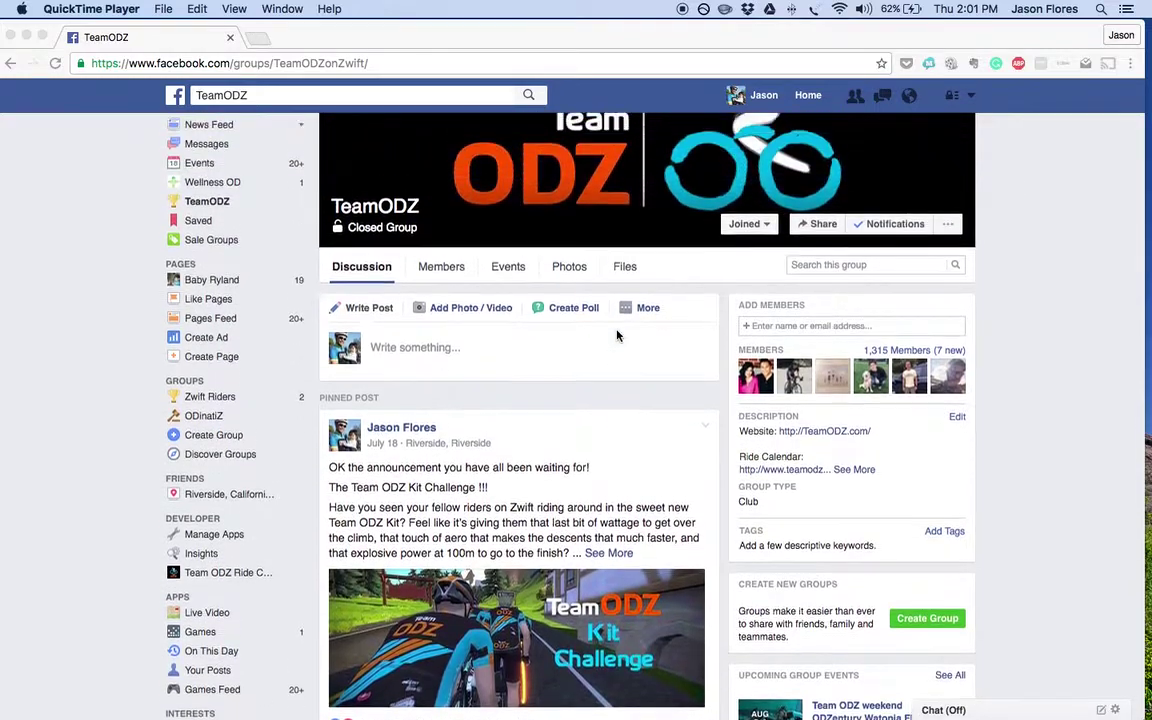
scroll(617, 334, up, 1)
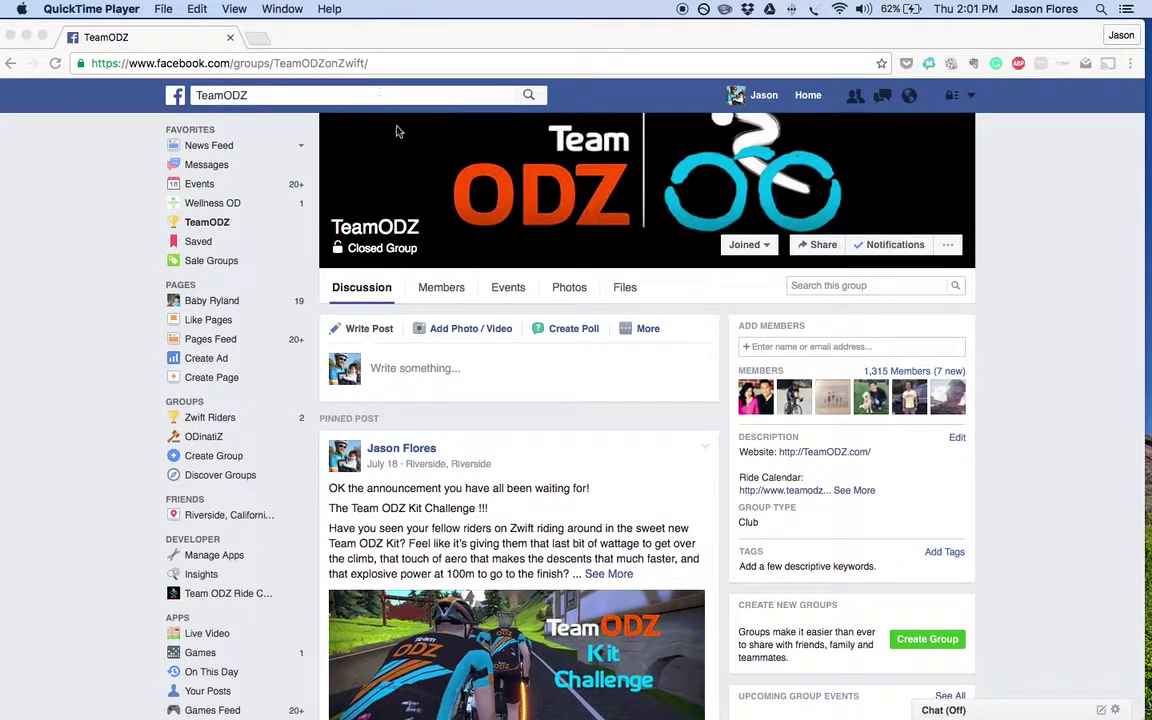
click(627, 290)
click(627, 290)
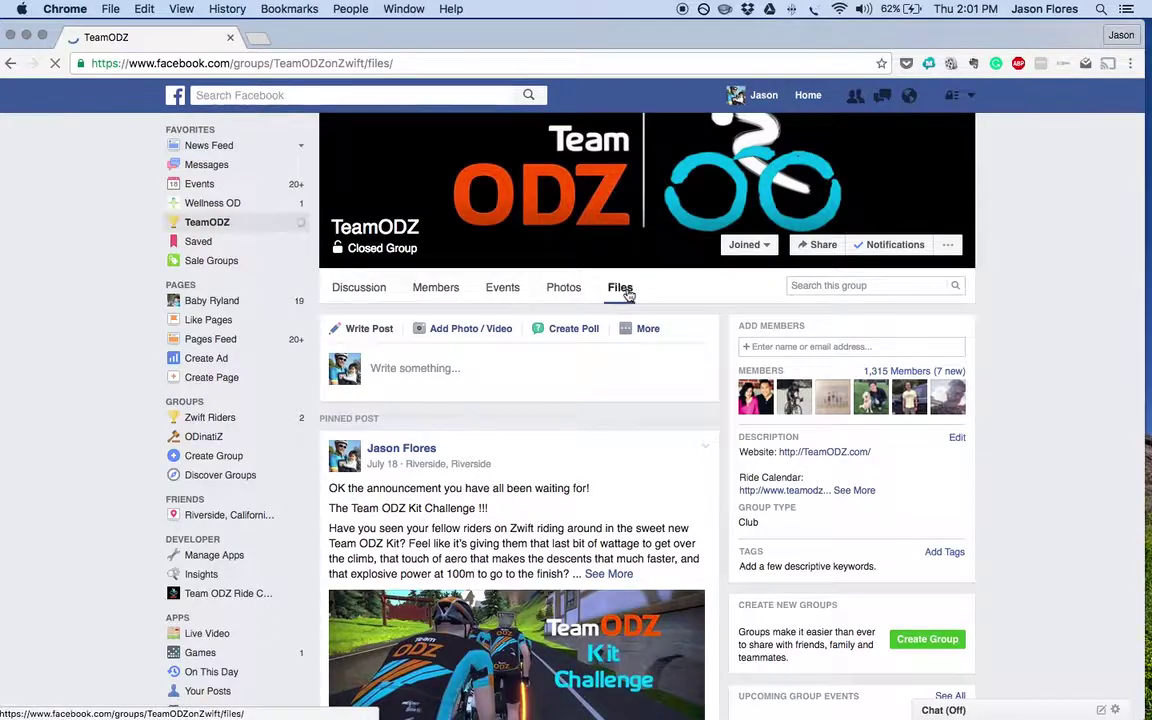
- Download the workout file ODZwifters_-_Threshold_Rivet.zwo from the group's file list
scroll(631, 441, down, 2)
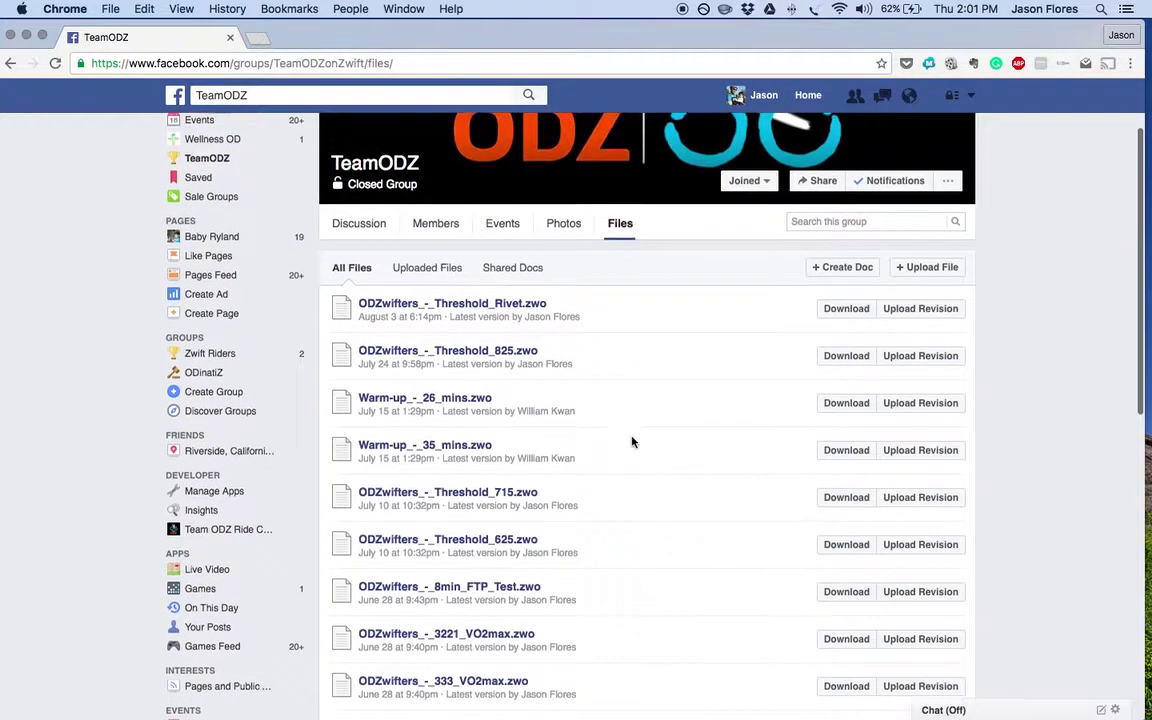
scroll(631, 441, down, 1)
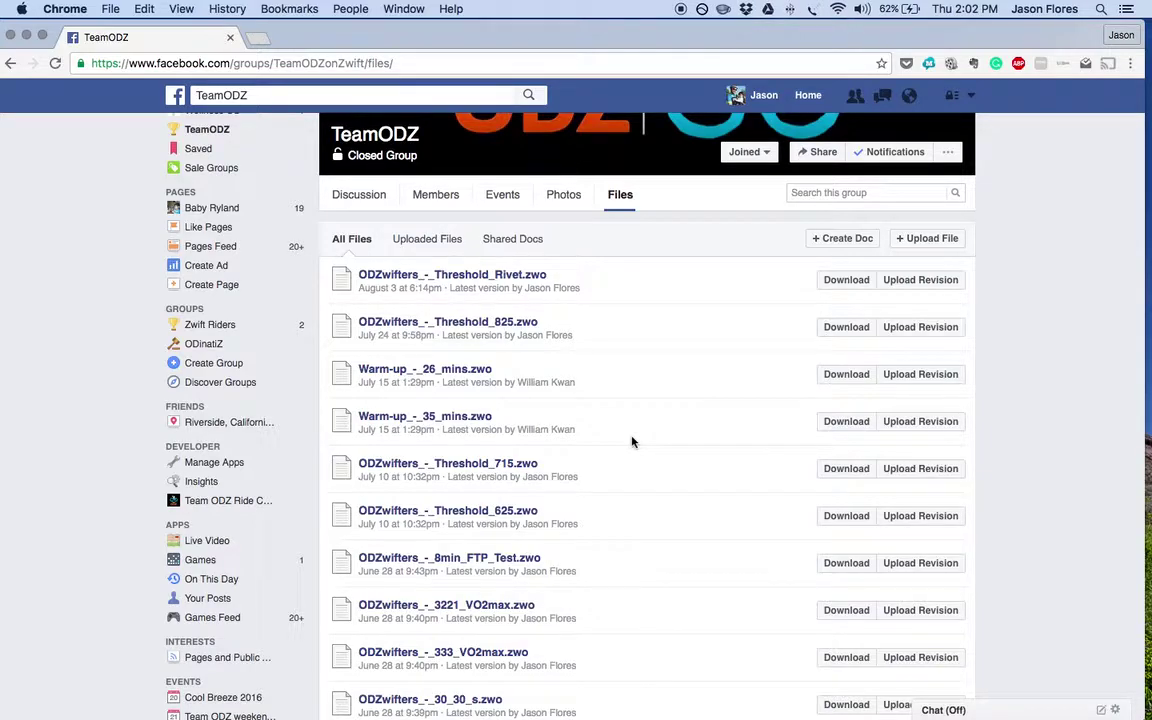
scroll(631, 441, down, 1)
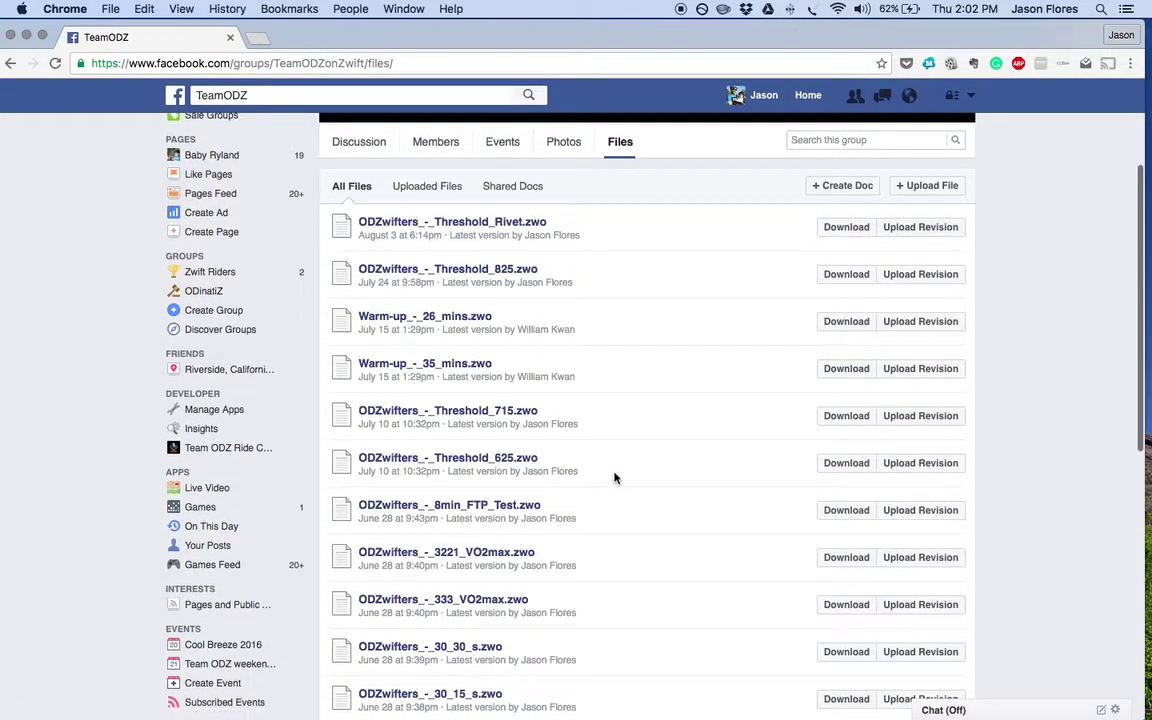
scroll(615, 478, down, 2)
scroll(615, 478, up, 2)
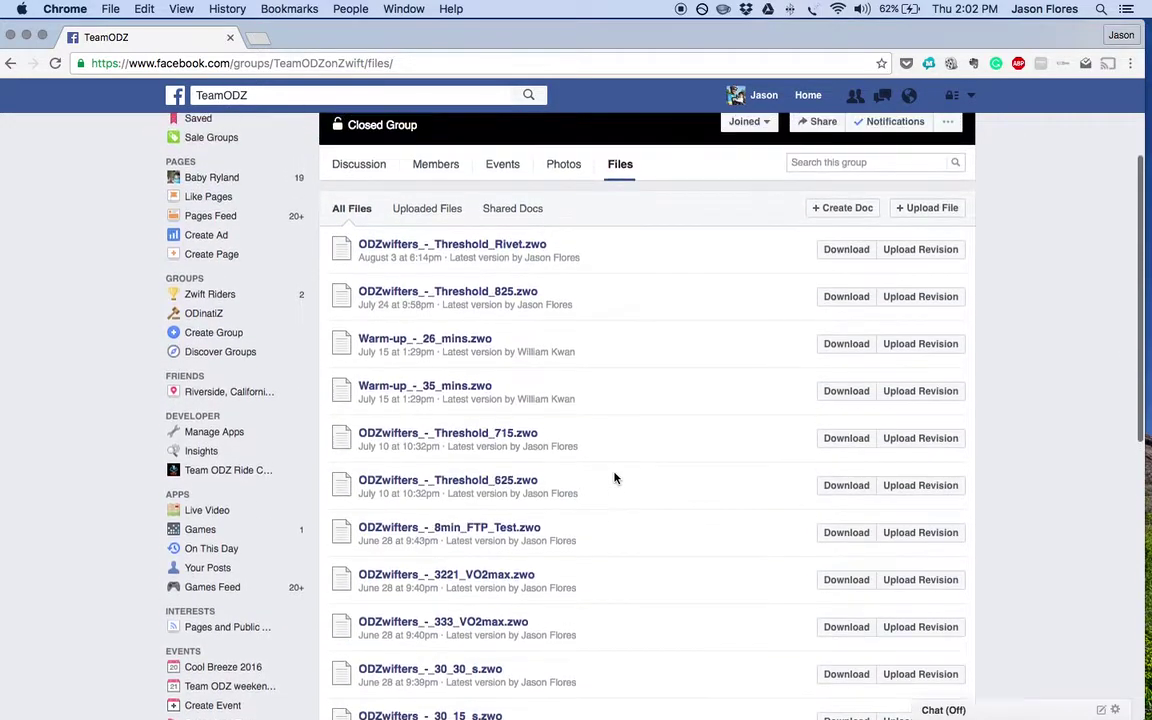
scroll(615, 478, down, 1)
scroll(615, 478, up, 2)
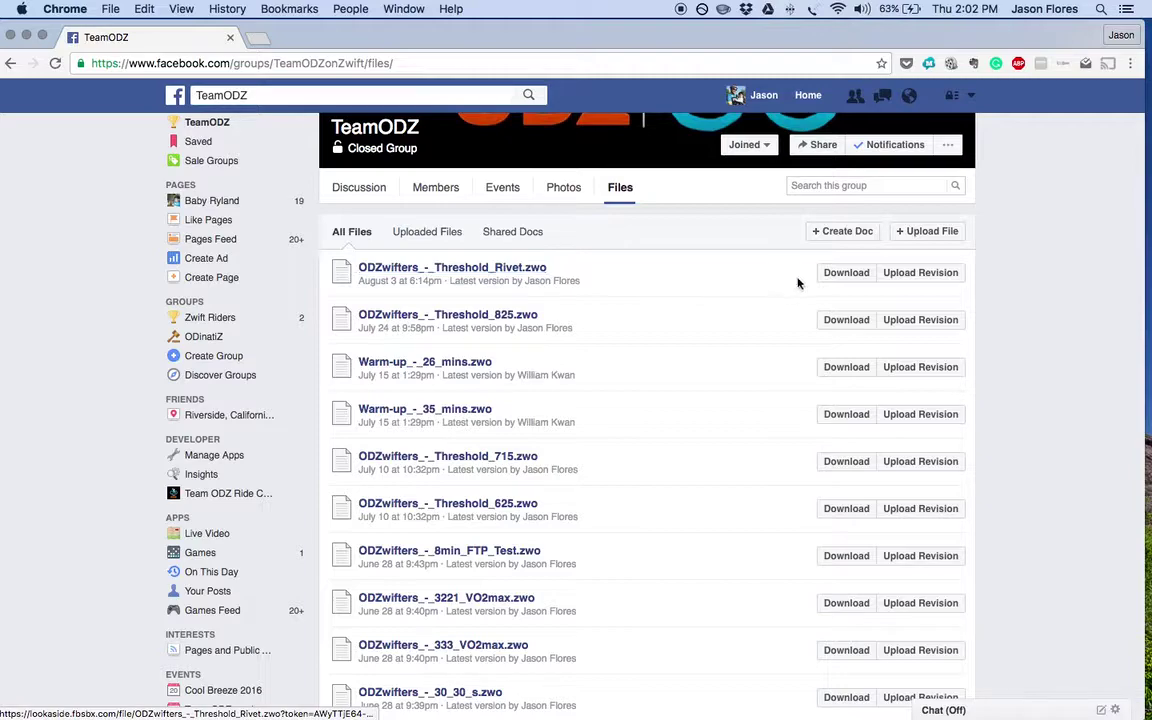
click(838, 274)
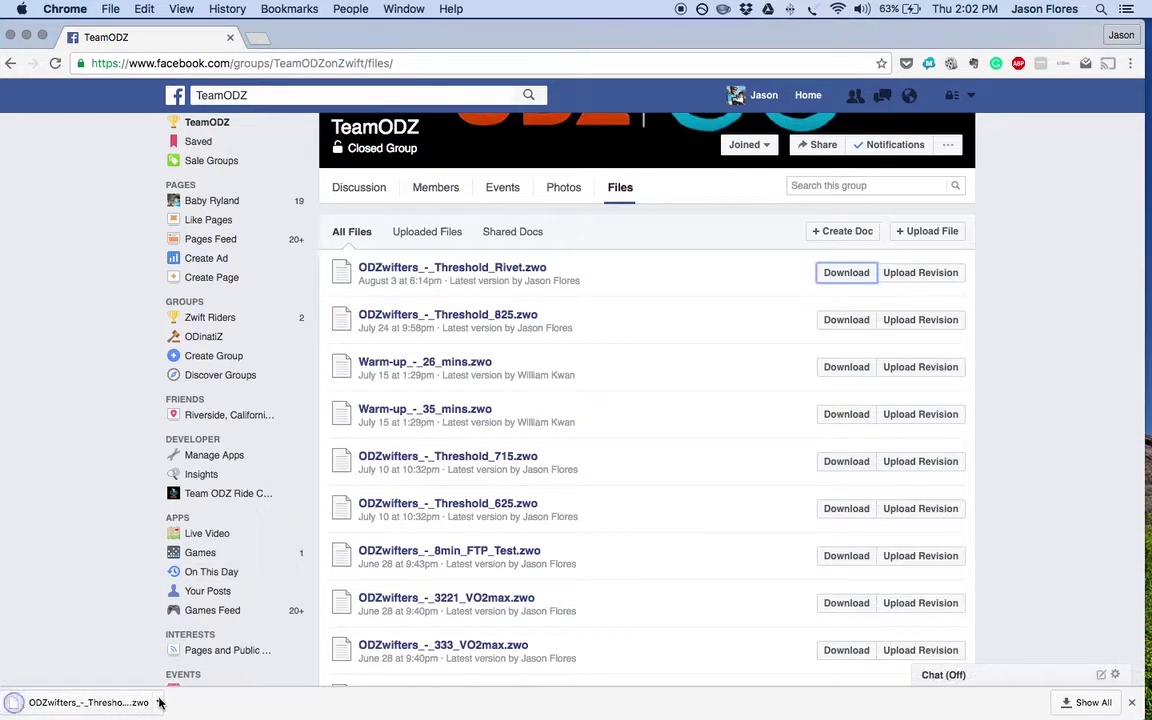
- Show the downloaded workout file in Finder, then shrink and place the Downloads window below the Documents window
click(159, 702)
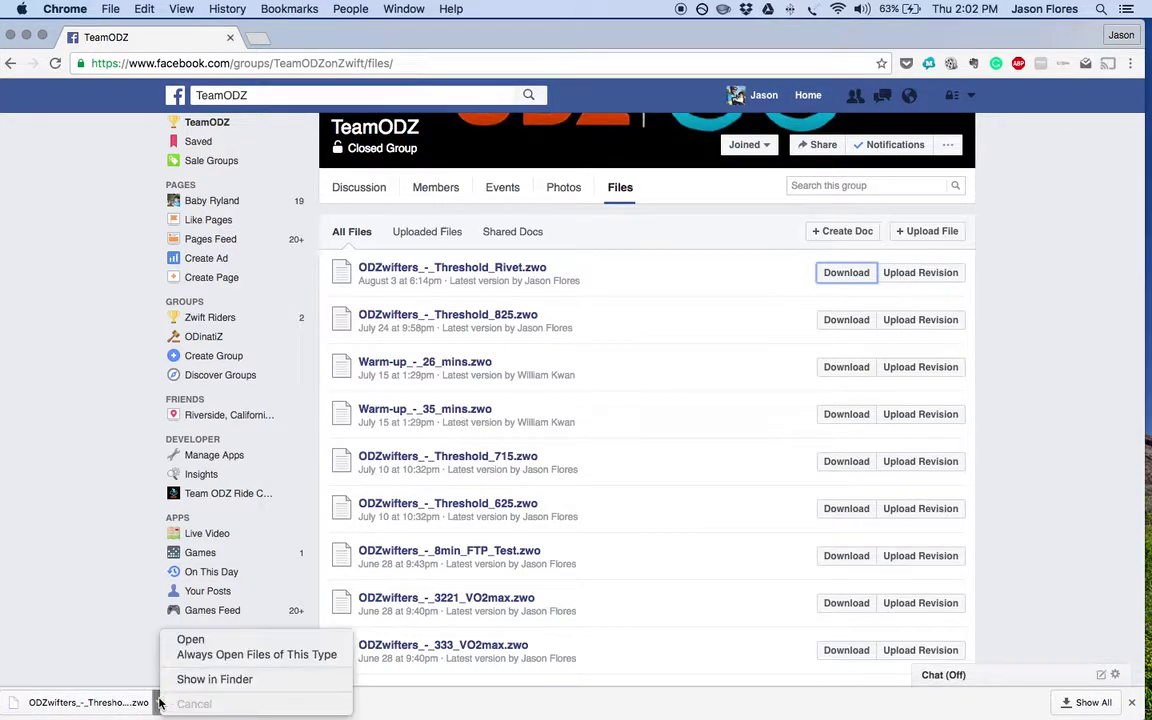
click(214, 679)
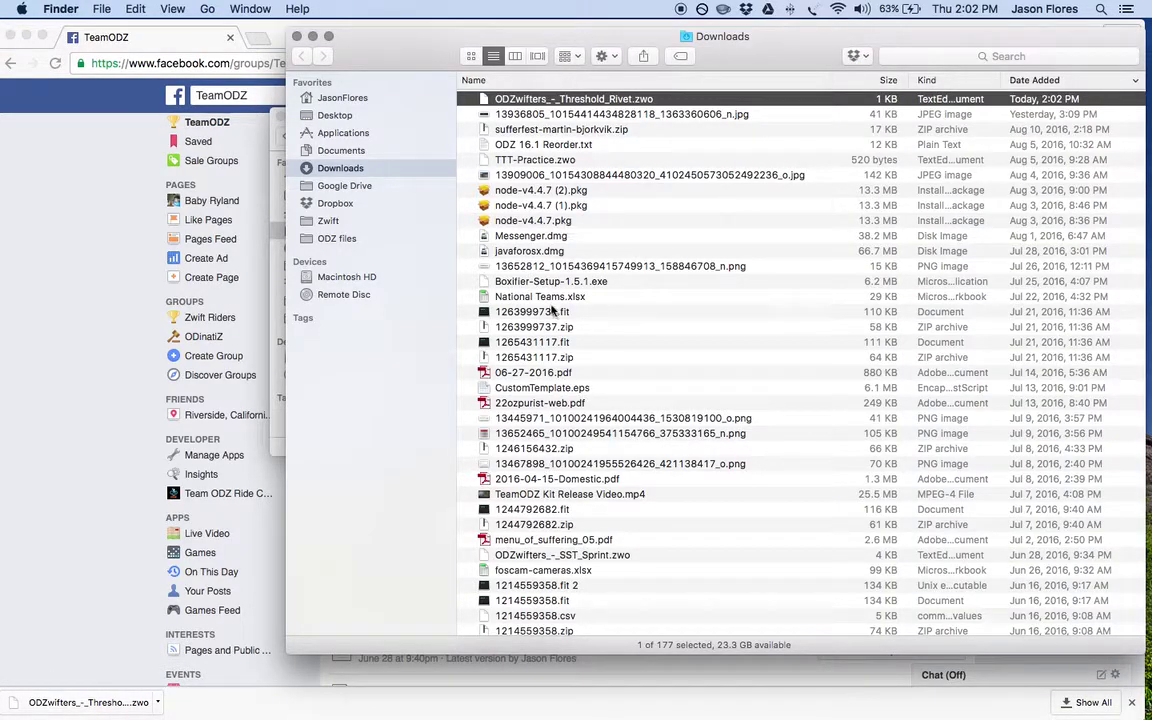
scroll(570, 450, down, 1)
scroll(575, 500, up, 1)
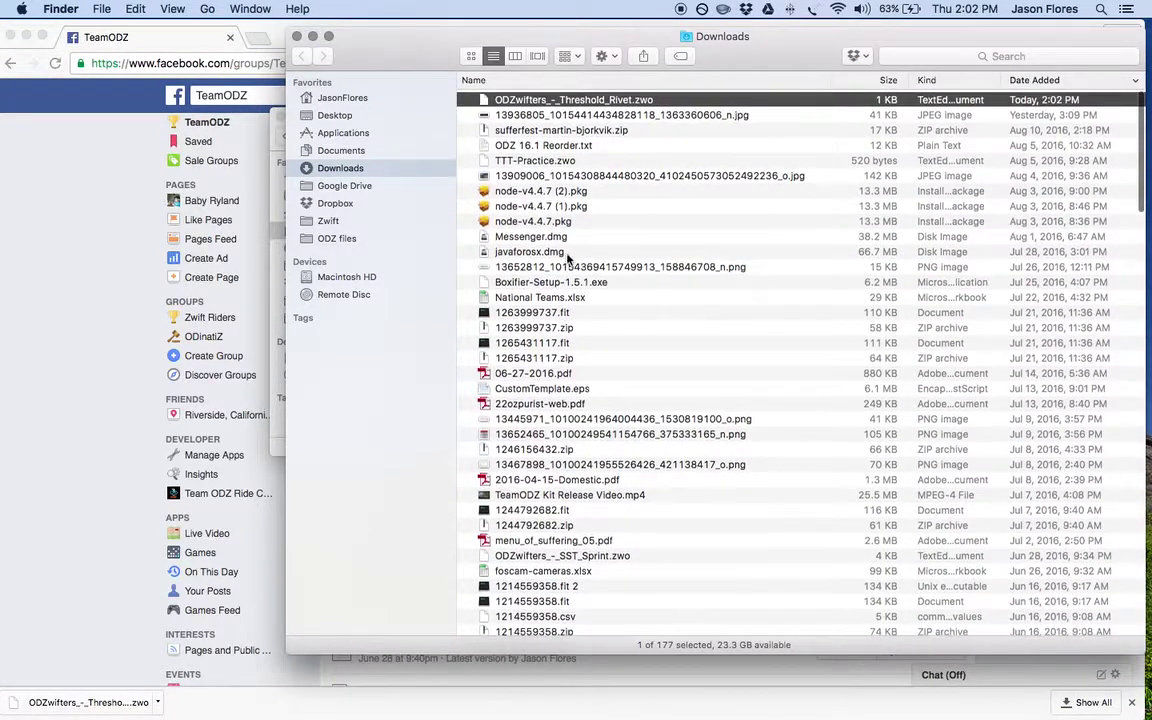
drag(596, 652, 677, 108)
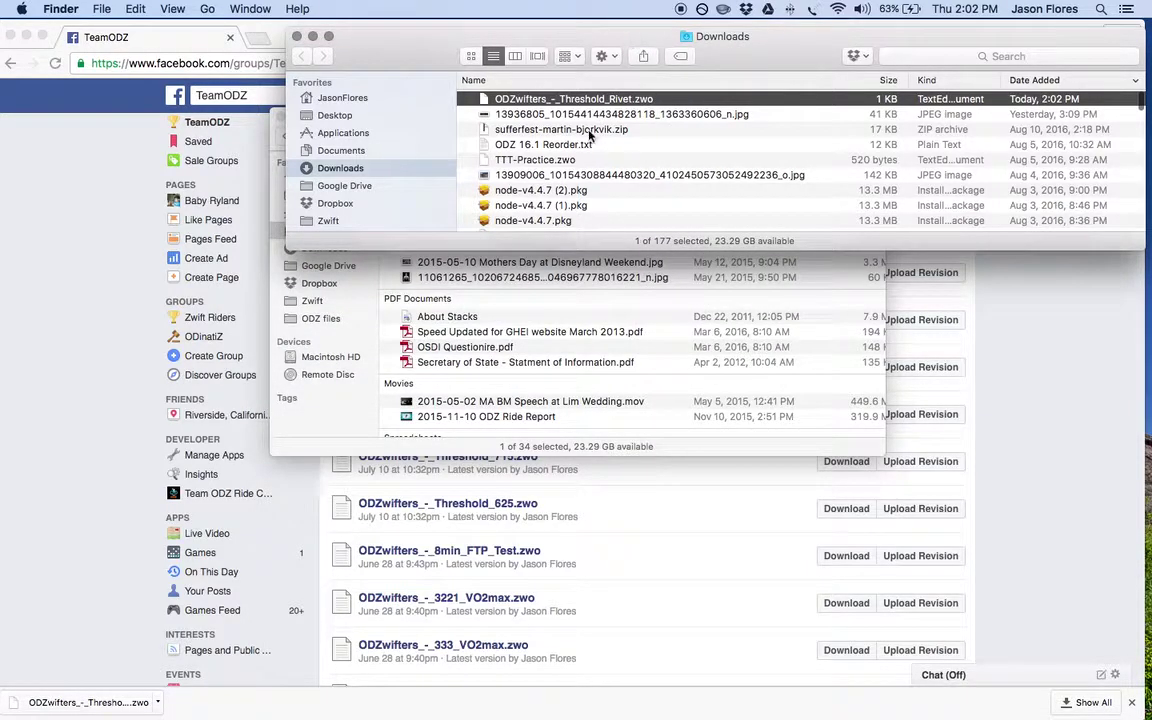
drag(604, 38, 557, 486)
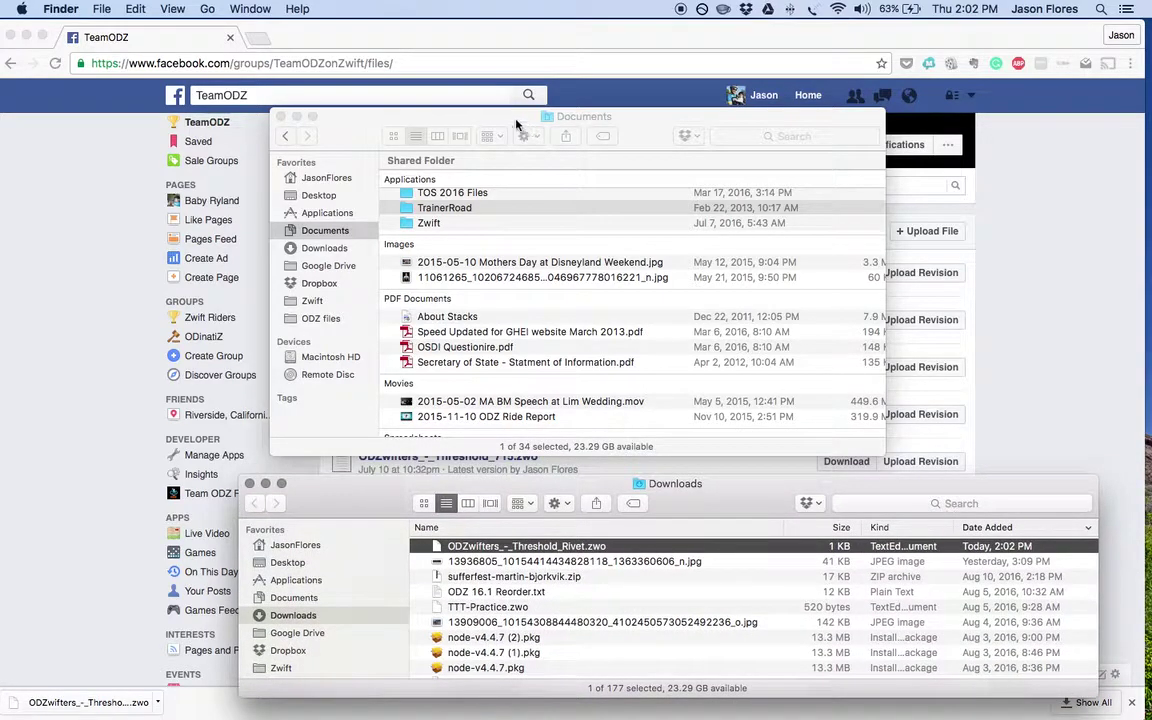
drag(515, 120, 453, 111)
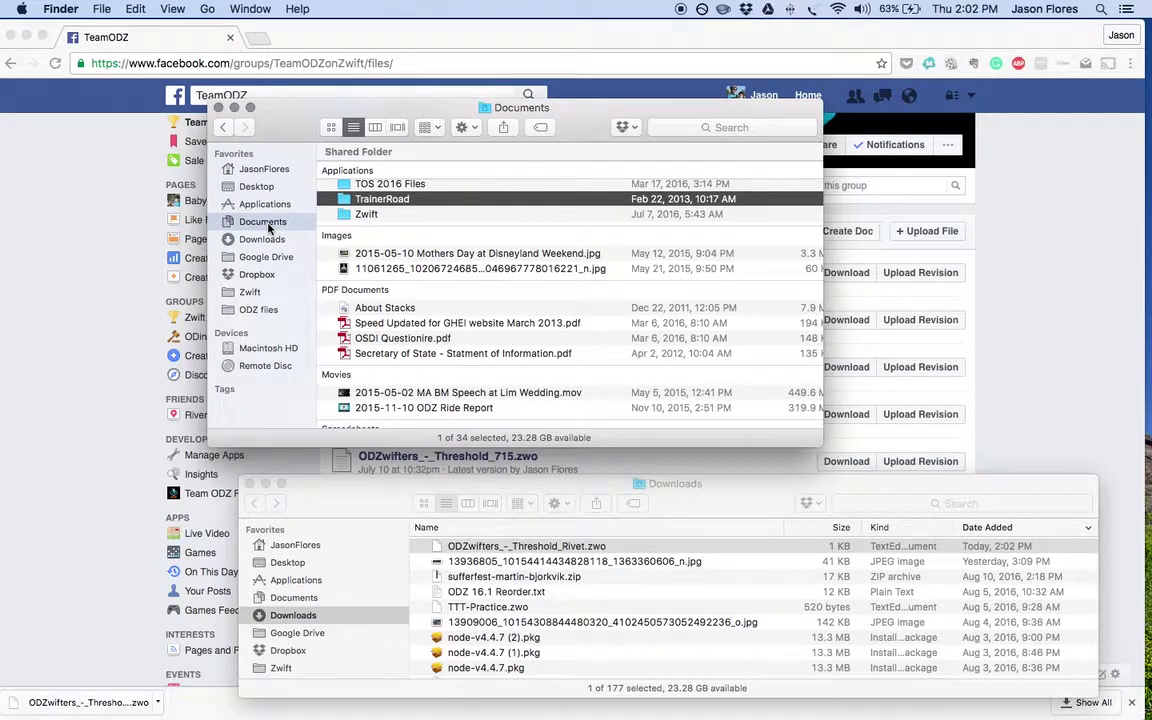
- Open the Workouts folder inside the Zwift folder of Documents
click(268, 225)
double_click(367, 215)
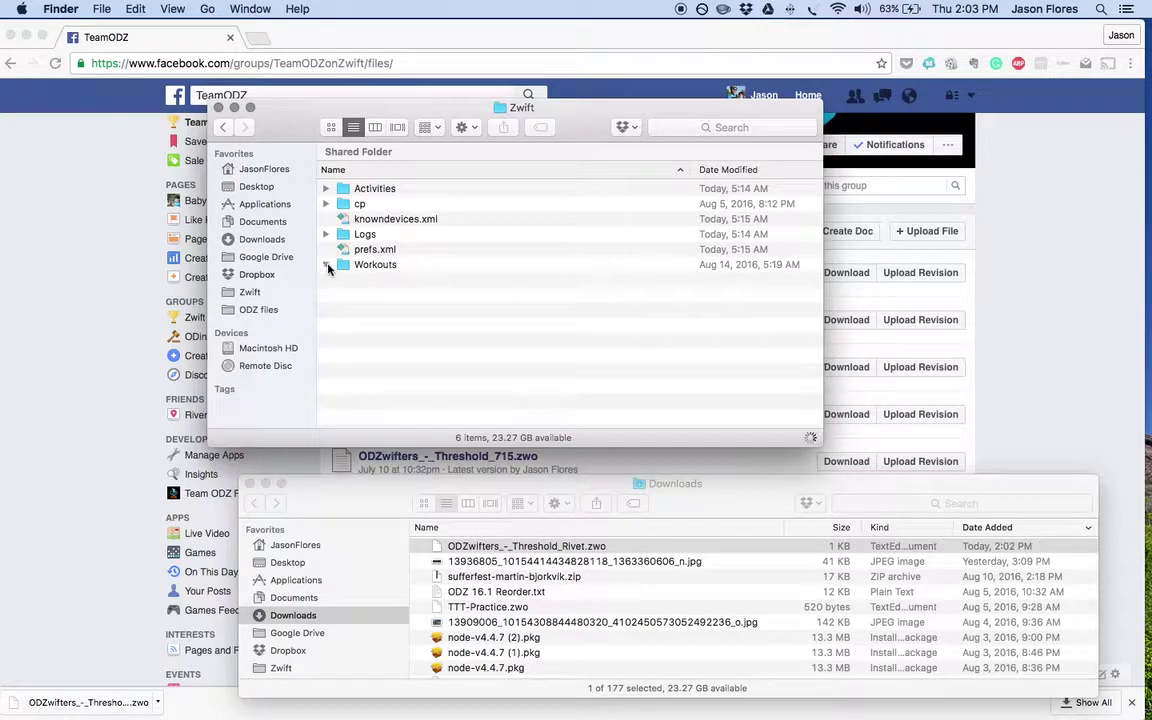
click(326, 265)
scroll(422, 287, down, 2)
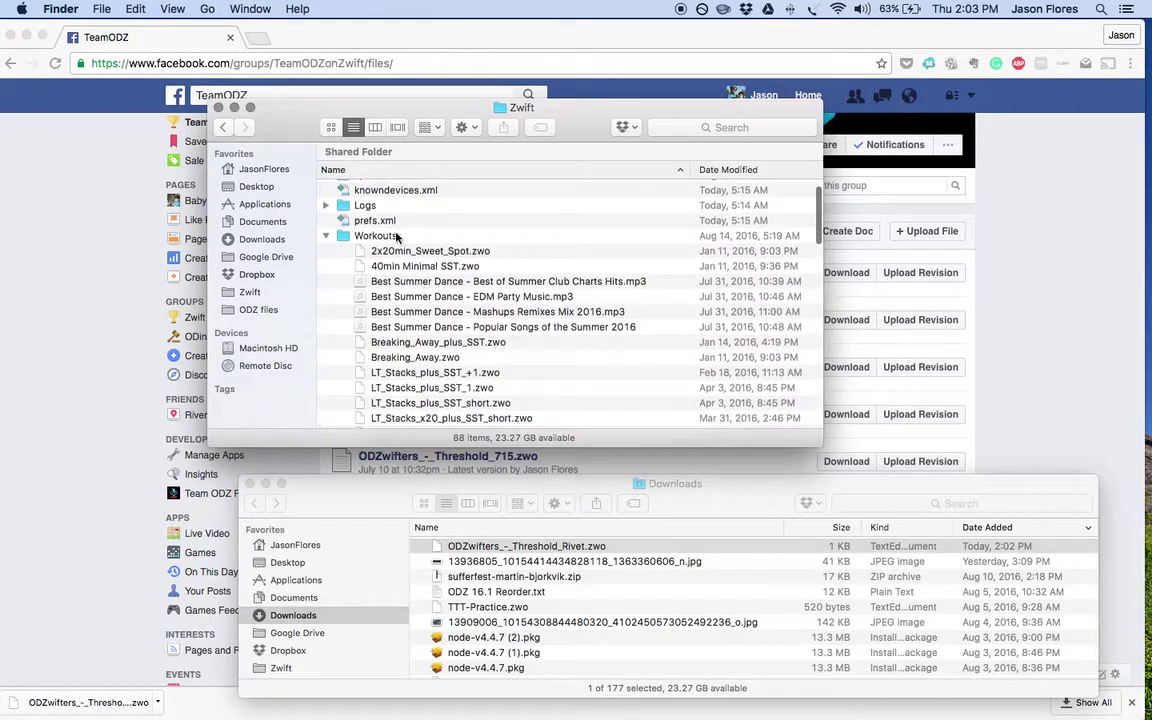
click(380, 238)
double_click(380, 236)
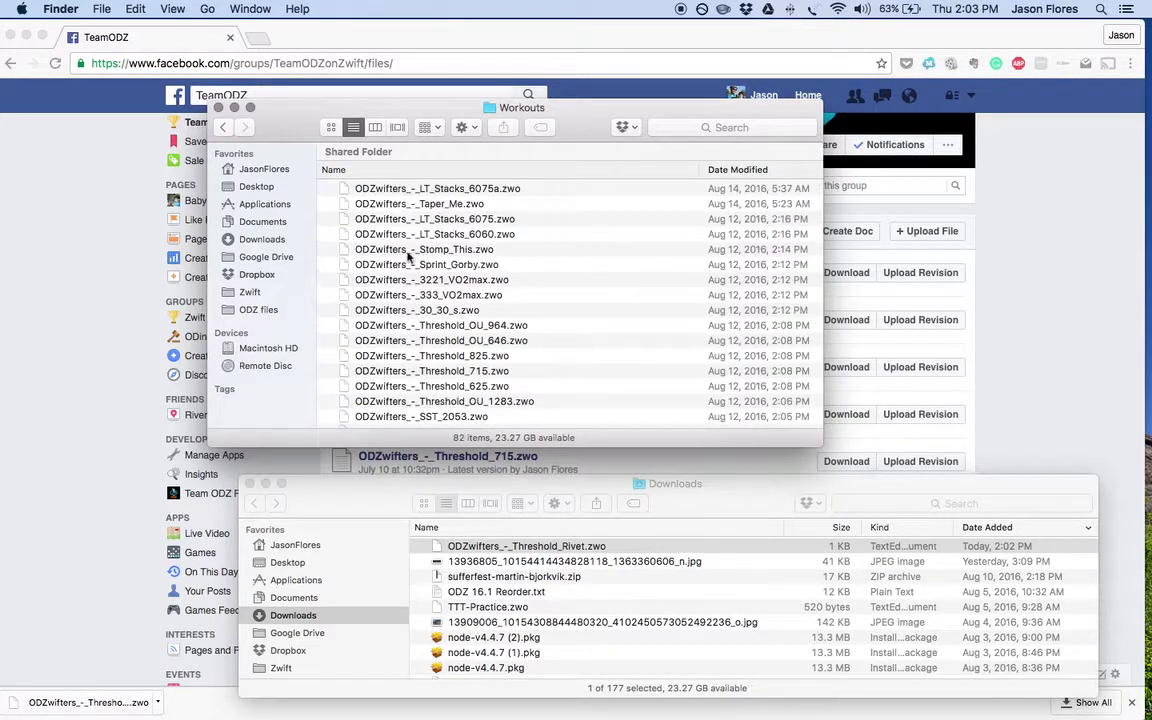
scroll(497, 234, down, 5)
scroll(497, 234, up, 10)
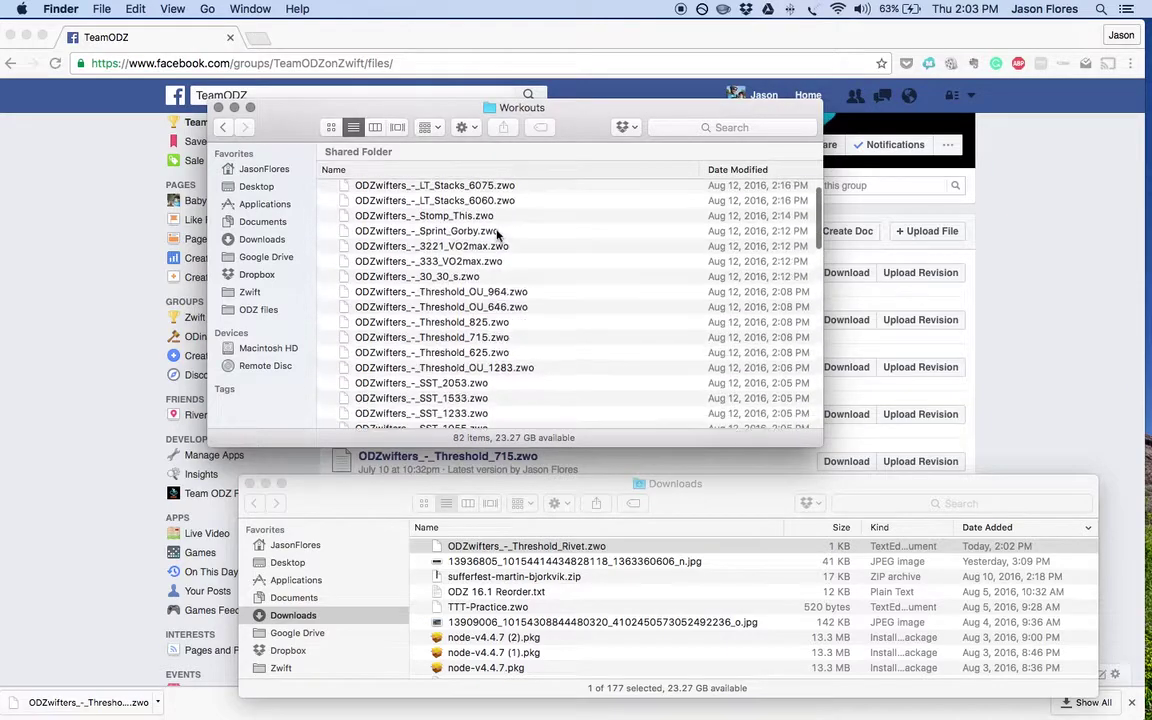
- Move ODZwifters_-_Threshold_Rivet.zwo from Downloads into the Workouts folder, replacing the older copy, and select it there
click(604, 485)
drag(604, 487, 606, 469)
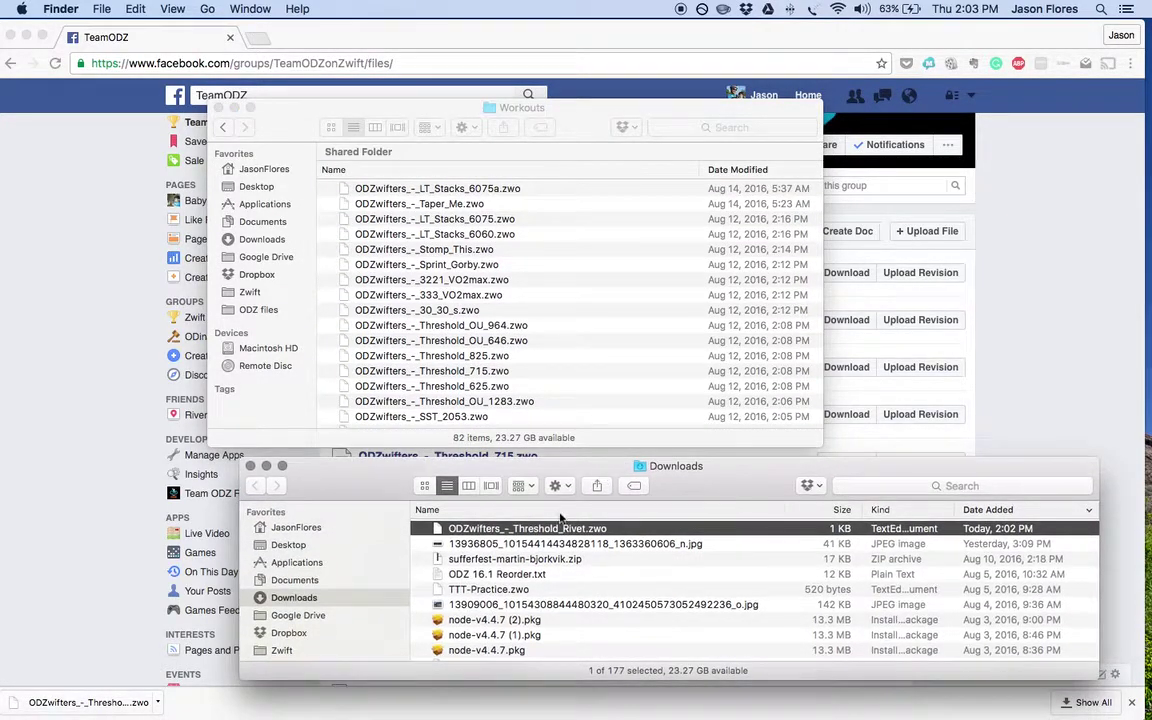
drag(555, 533, 552, 309)
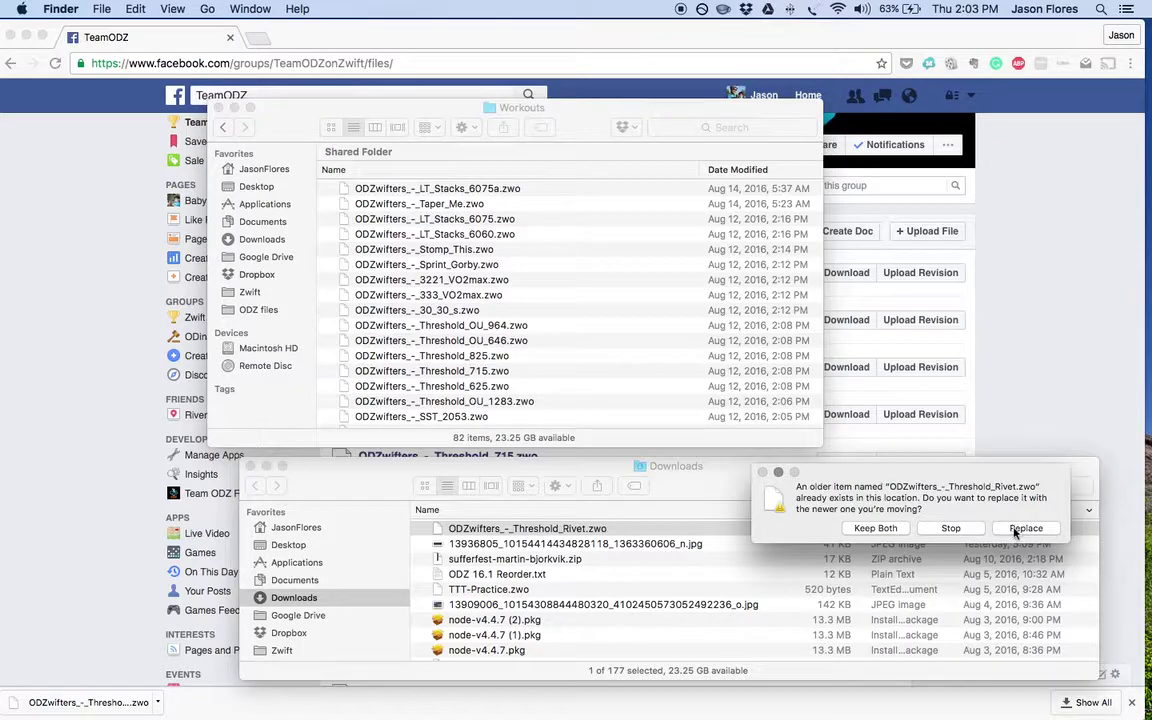
click(1020, 530)
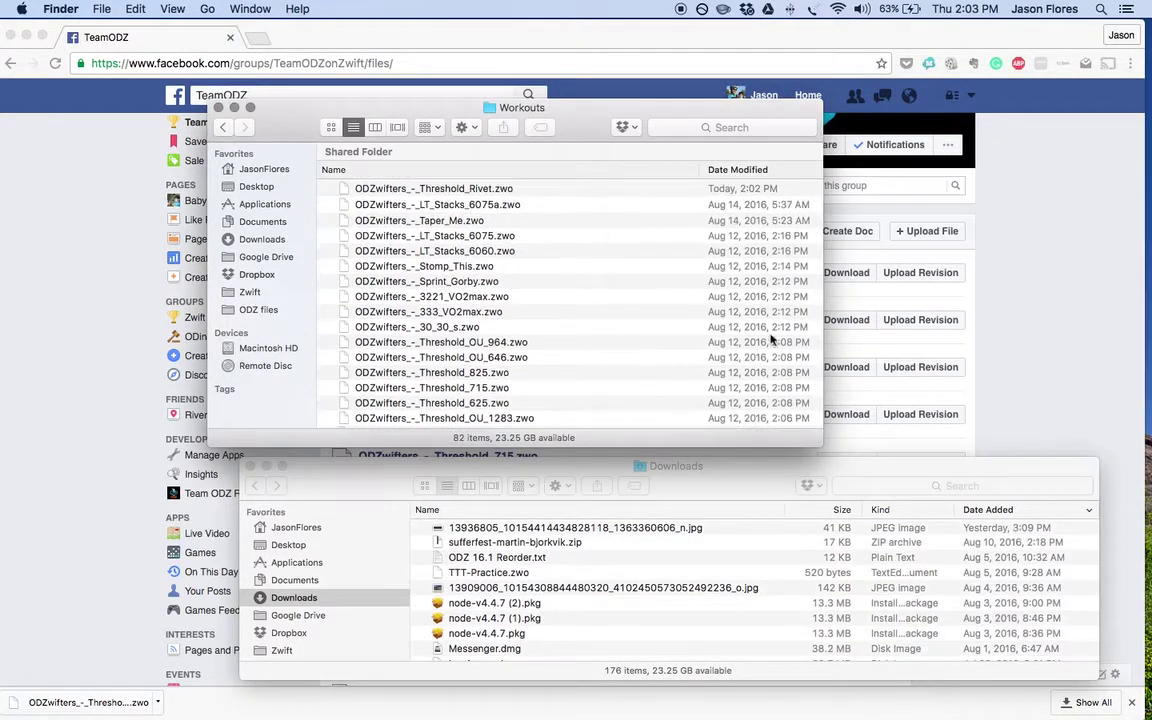
click(500, 188)
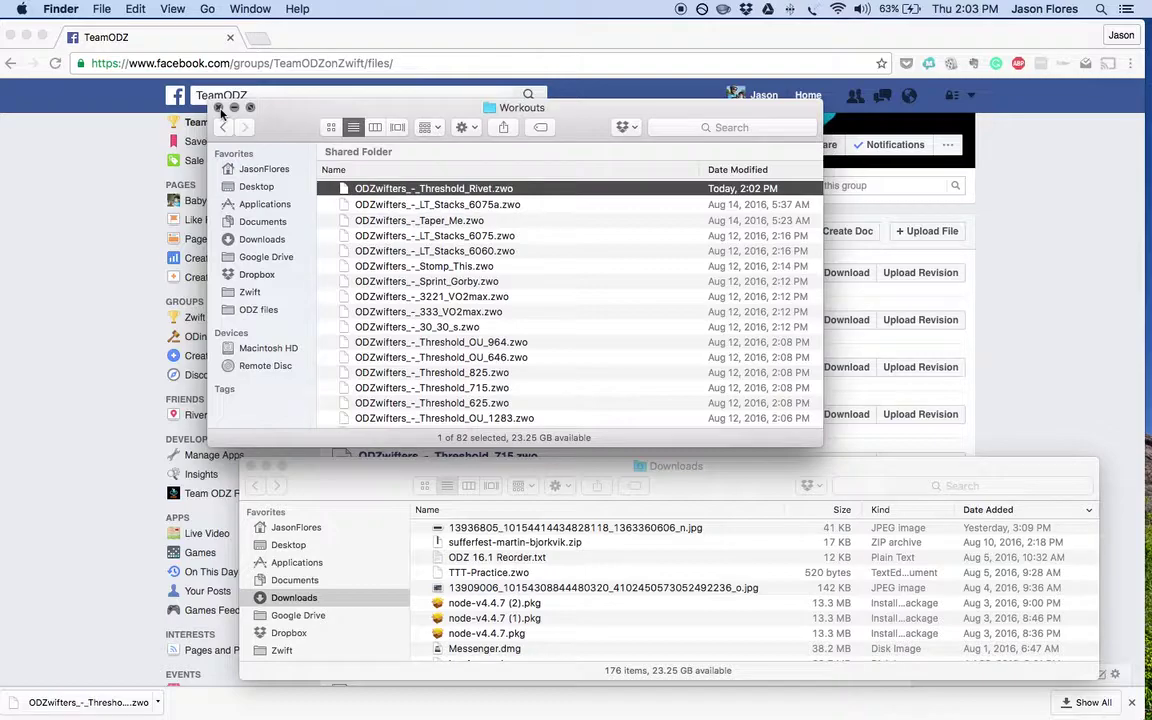
- Launch Zwift and log in with the remembered account, closing the open Workouts and Downloads windows
mouse_move(3, 190)
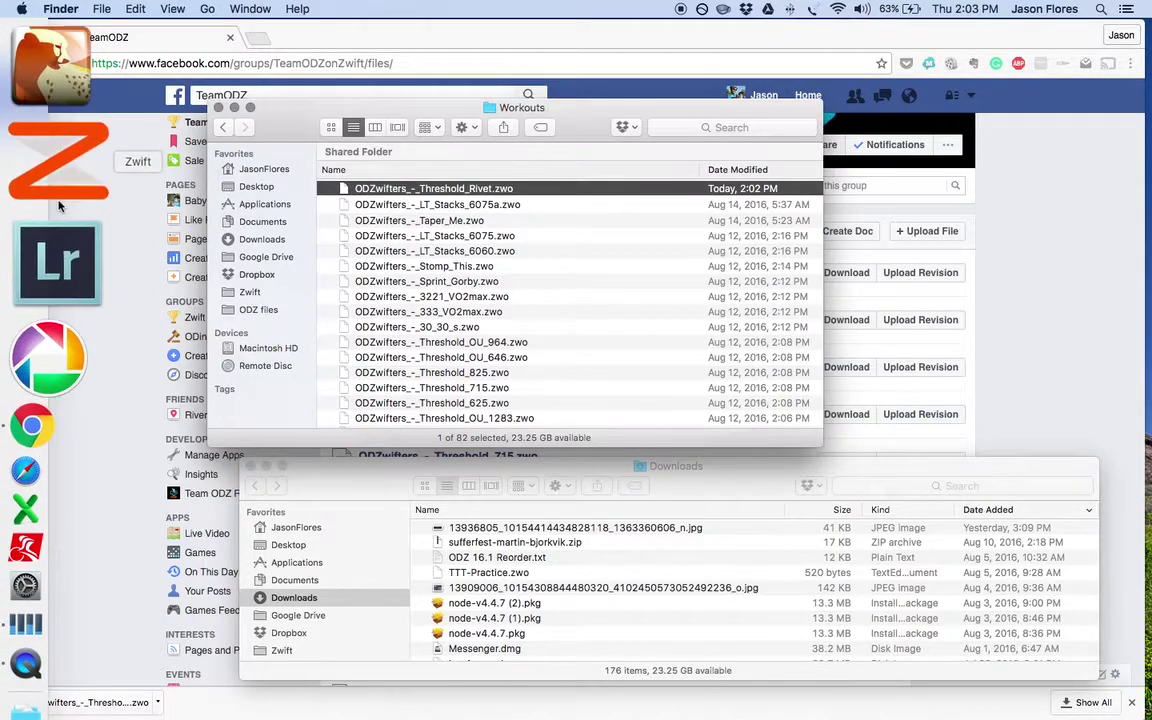
click(58, 188)
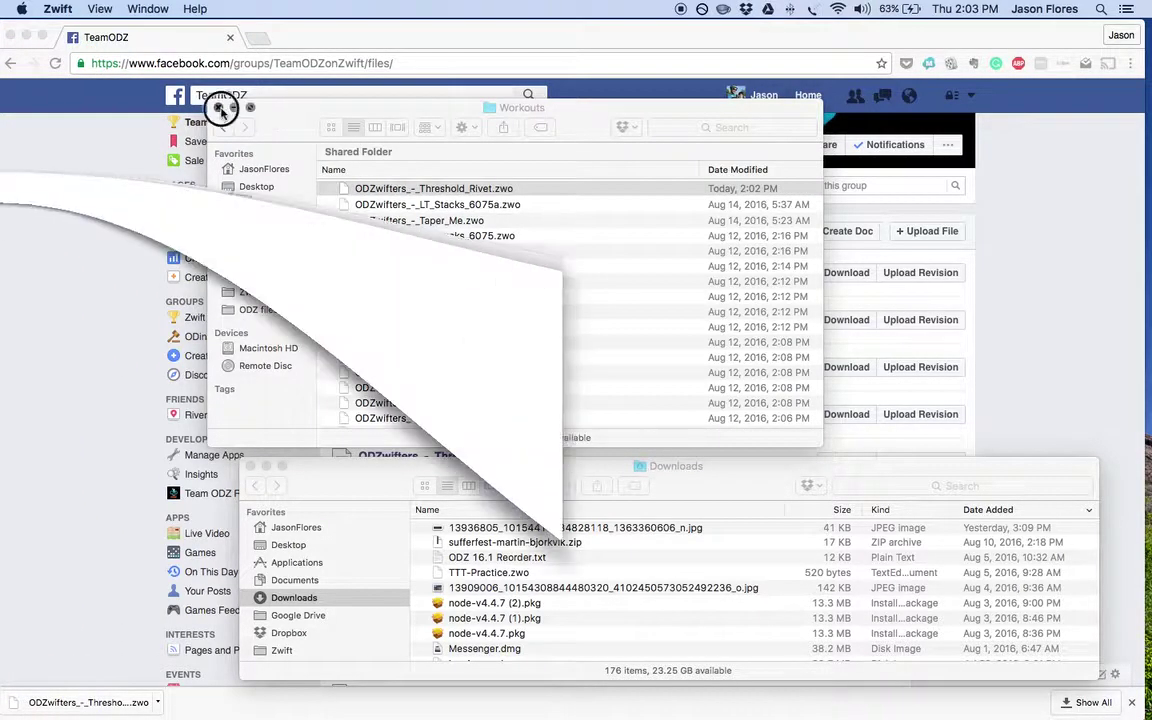
drag(319, 300, 504, 110)
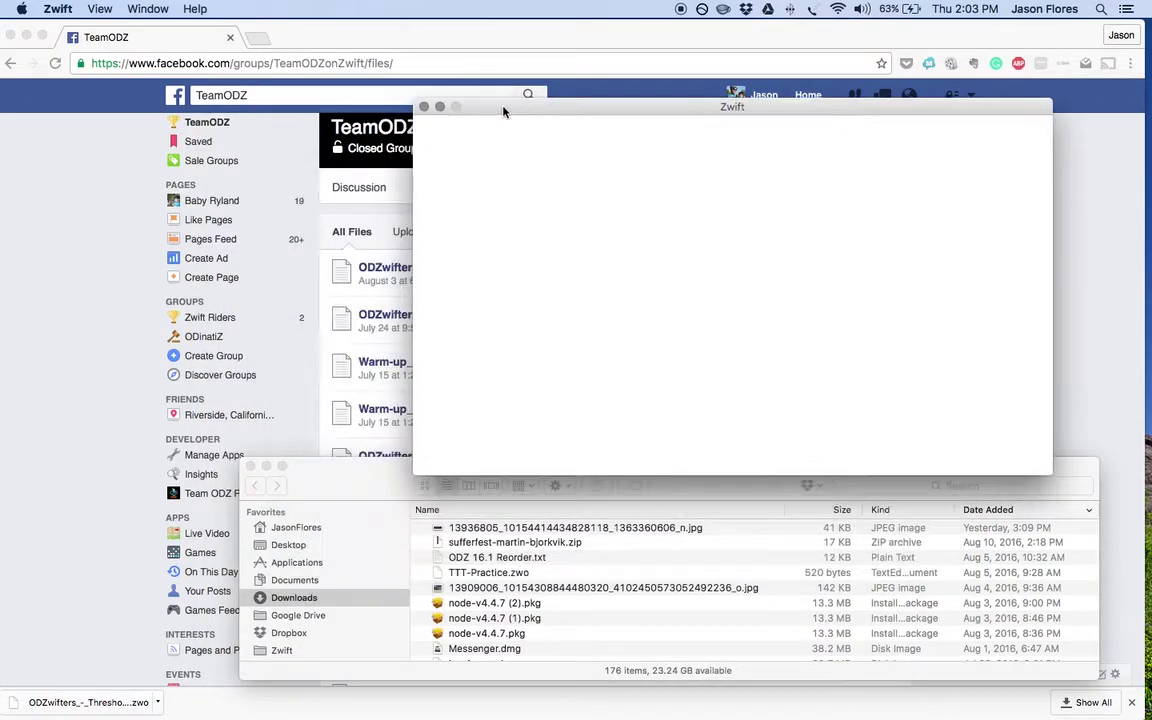
click(251, 468)
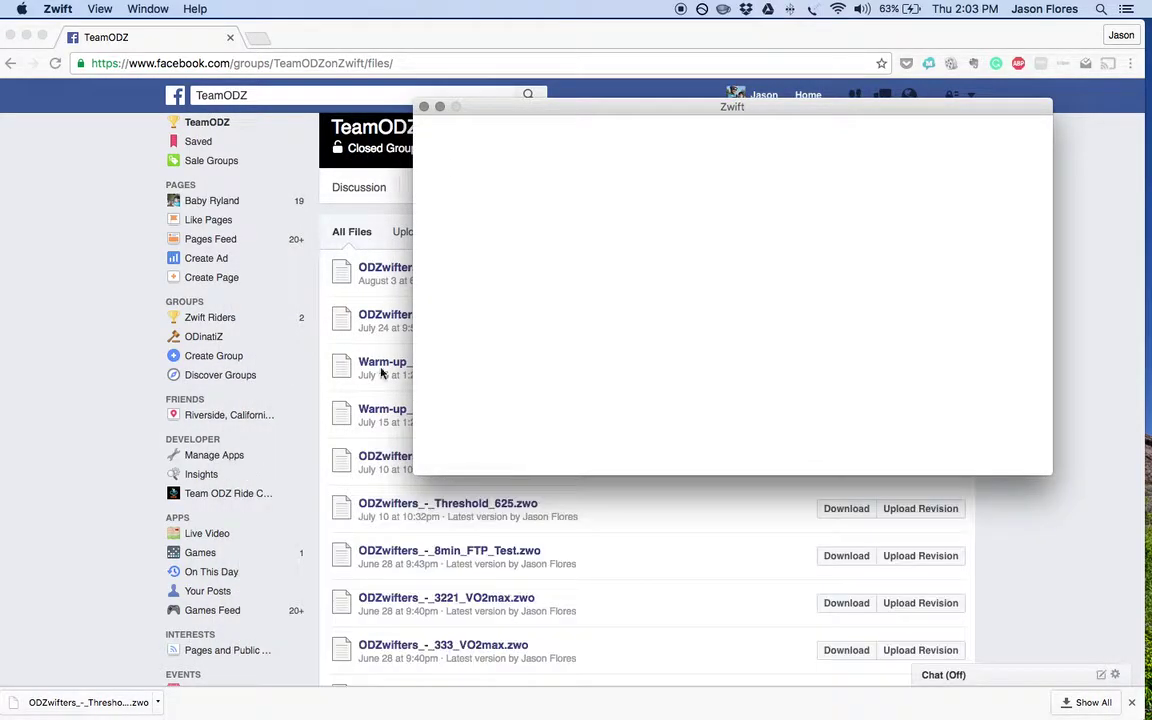
drag(565, 108, 420, 181)
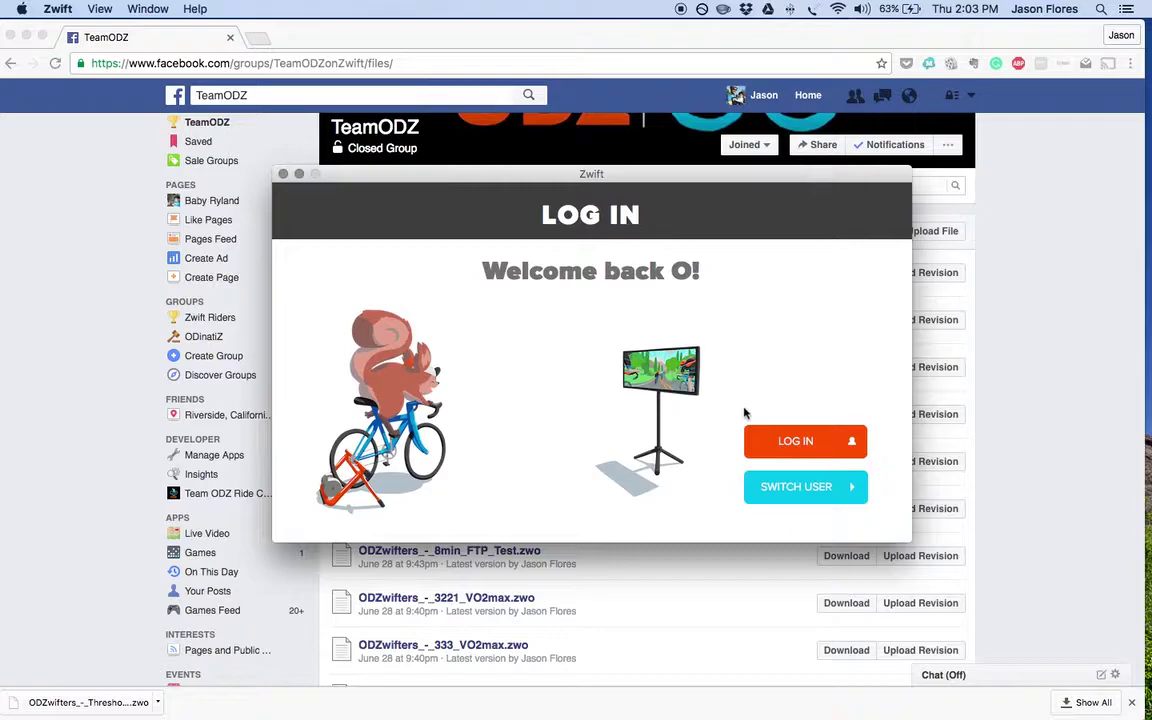
click(796, 446)
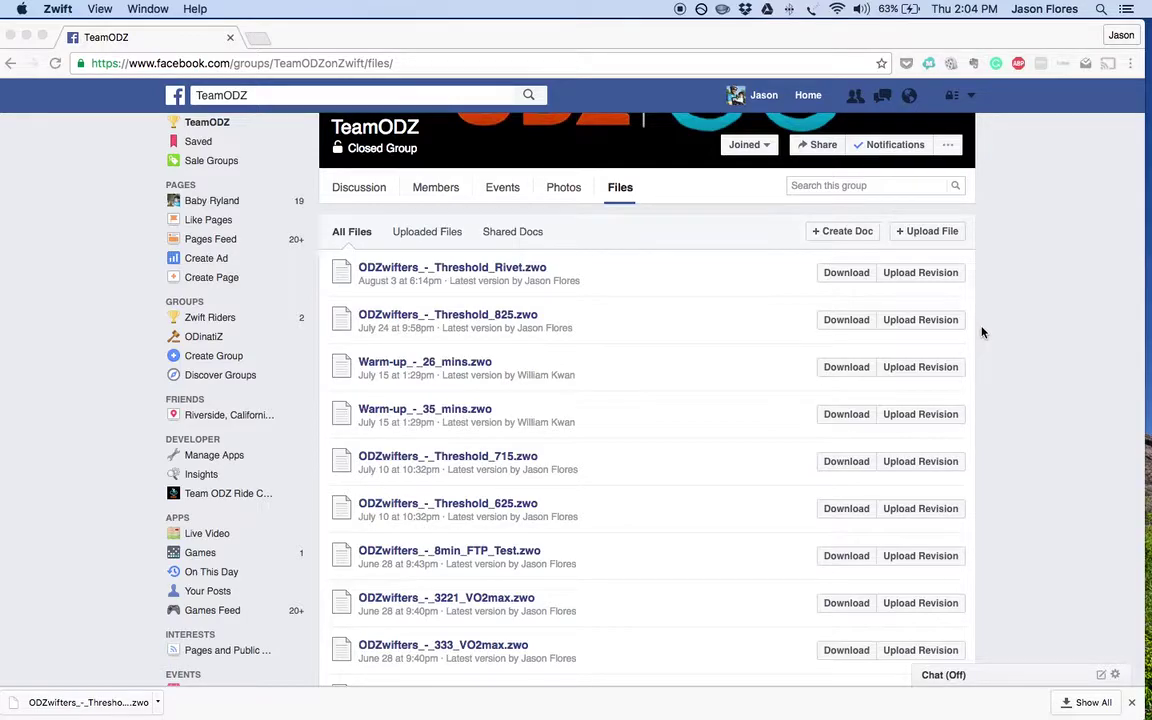
key(ctrl+Up)
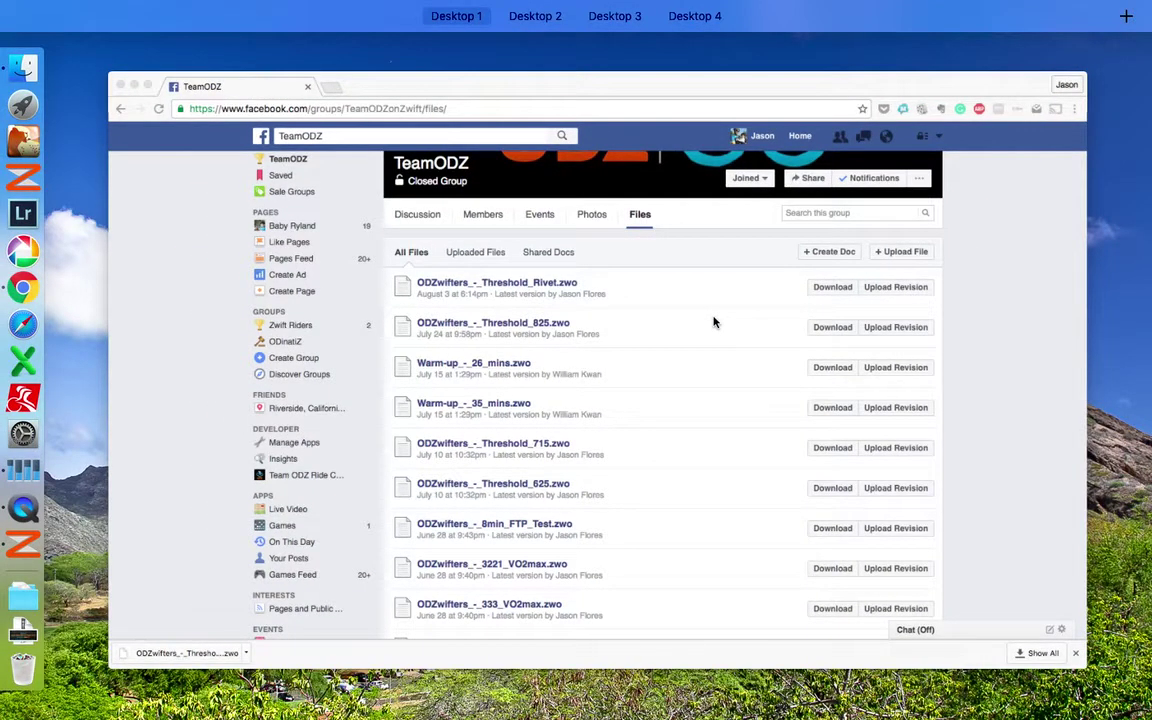
click(714, 322)
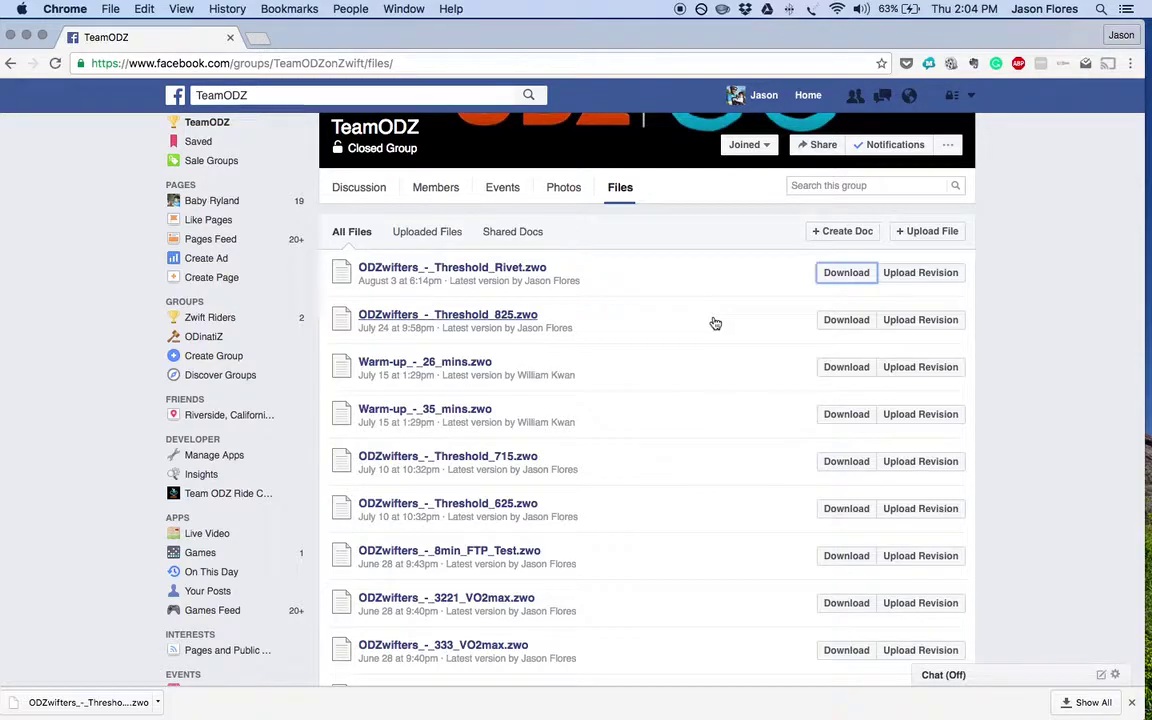
scroll(424, 617, down, 2)
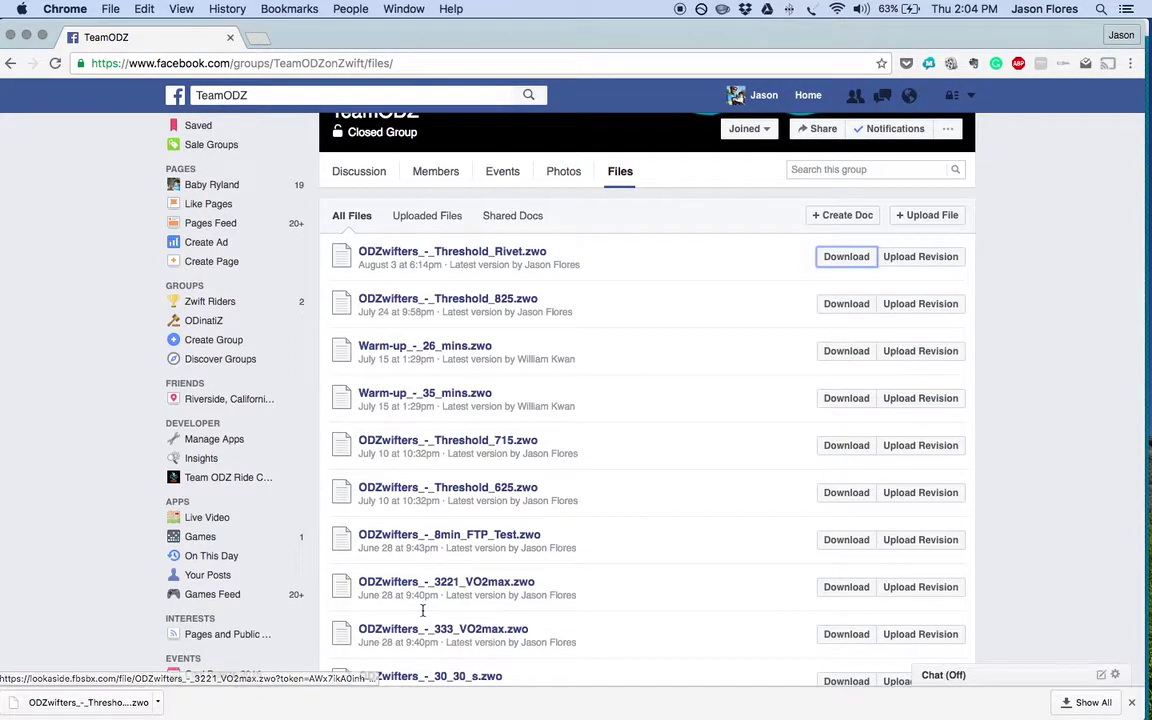
scroll(424, 617, up, 4)
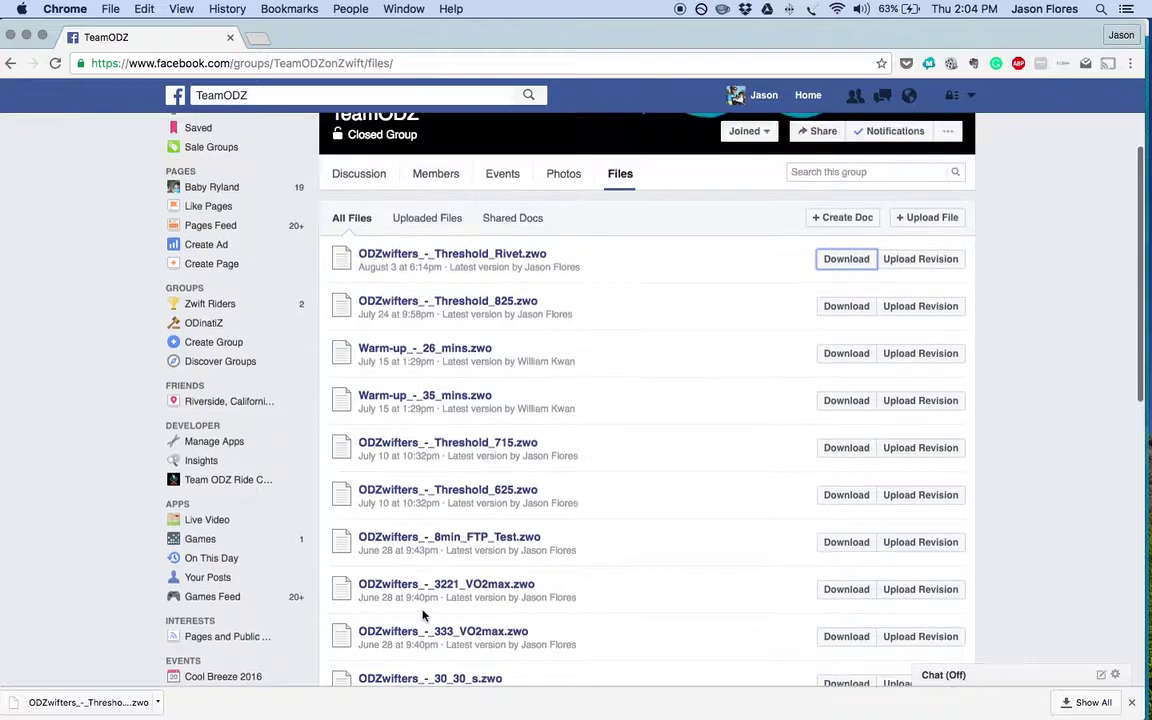
- Switch from the browser to the Zwift game window
key(ctrl+Up)
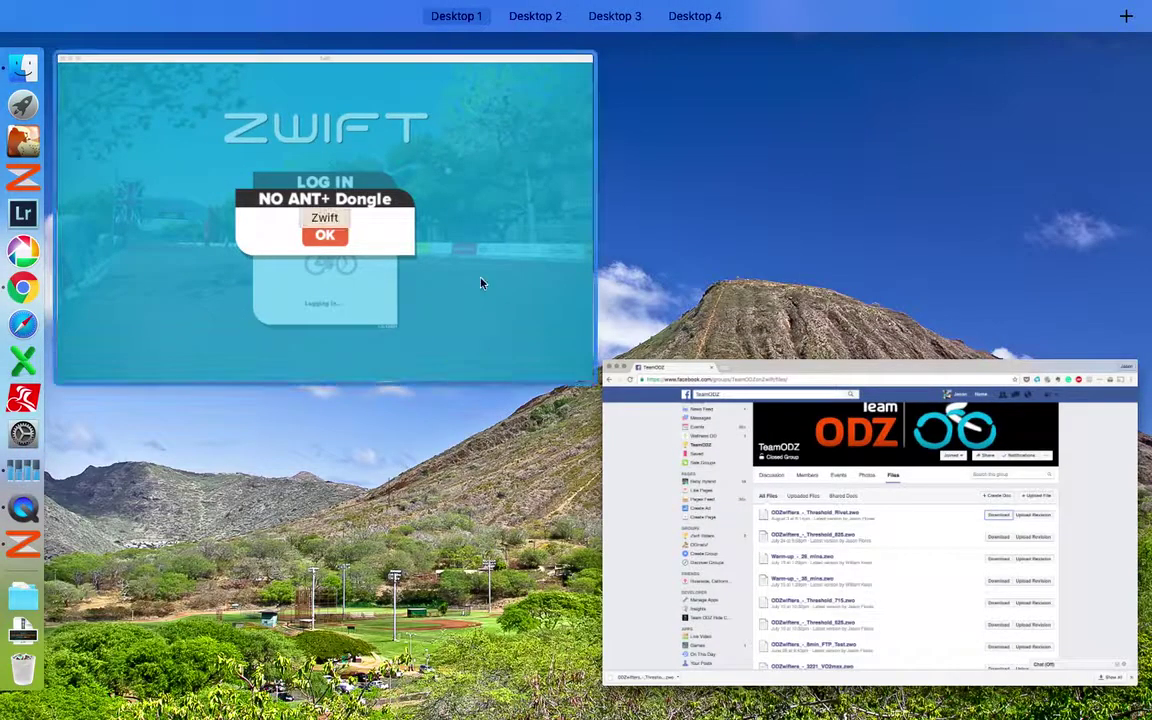
click(481, 280)
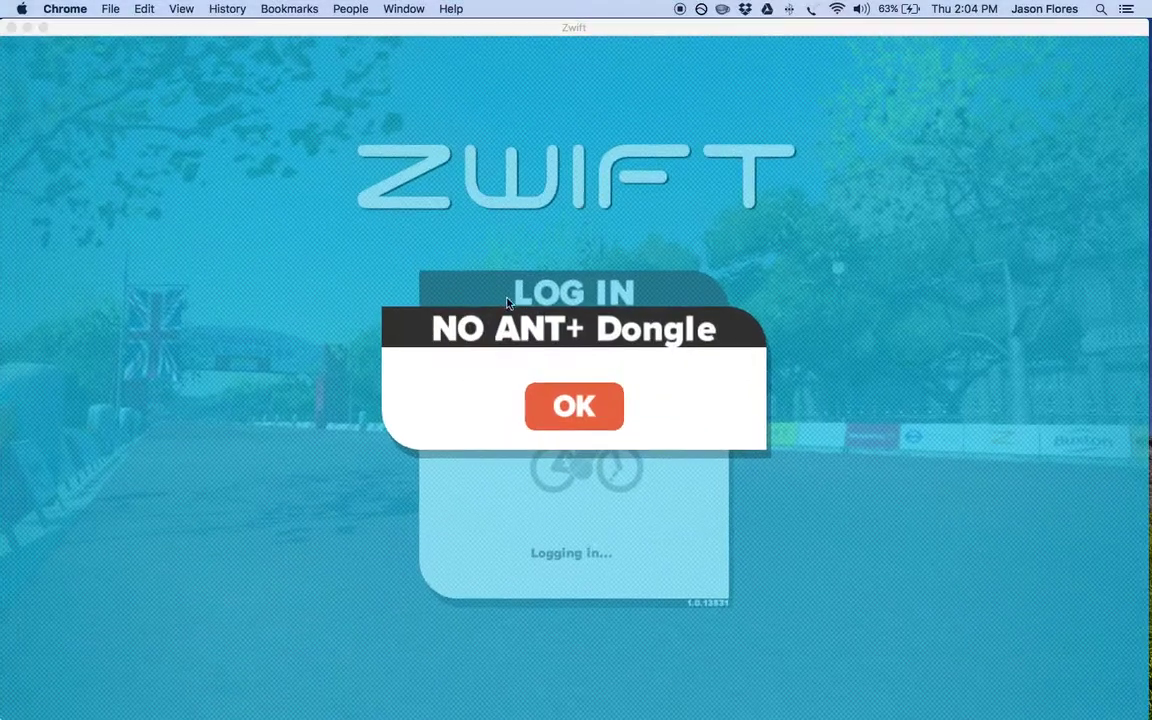
- Dismiss the missing ANT+ dongle notice, enter the game in watch-only mode and follow another nearby rider
click(584, 407)
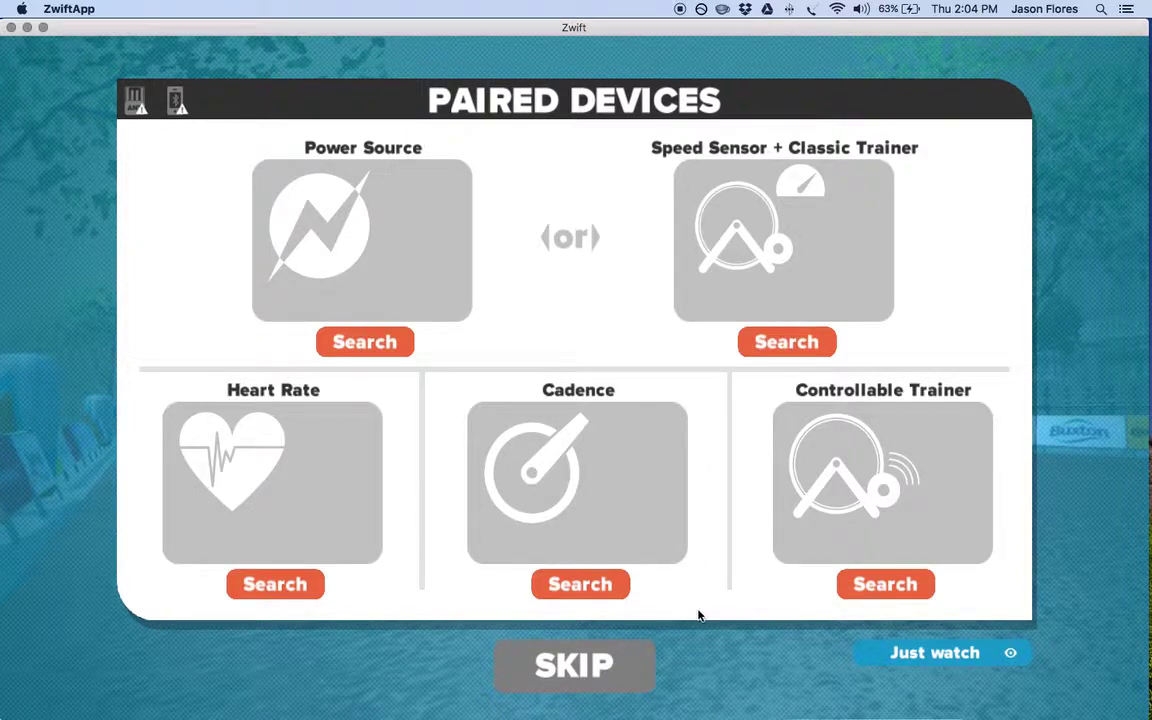
click(889, 661)
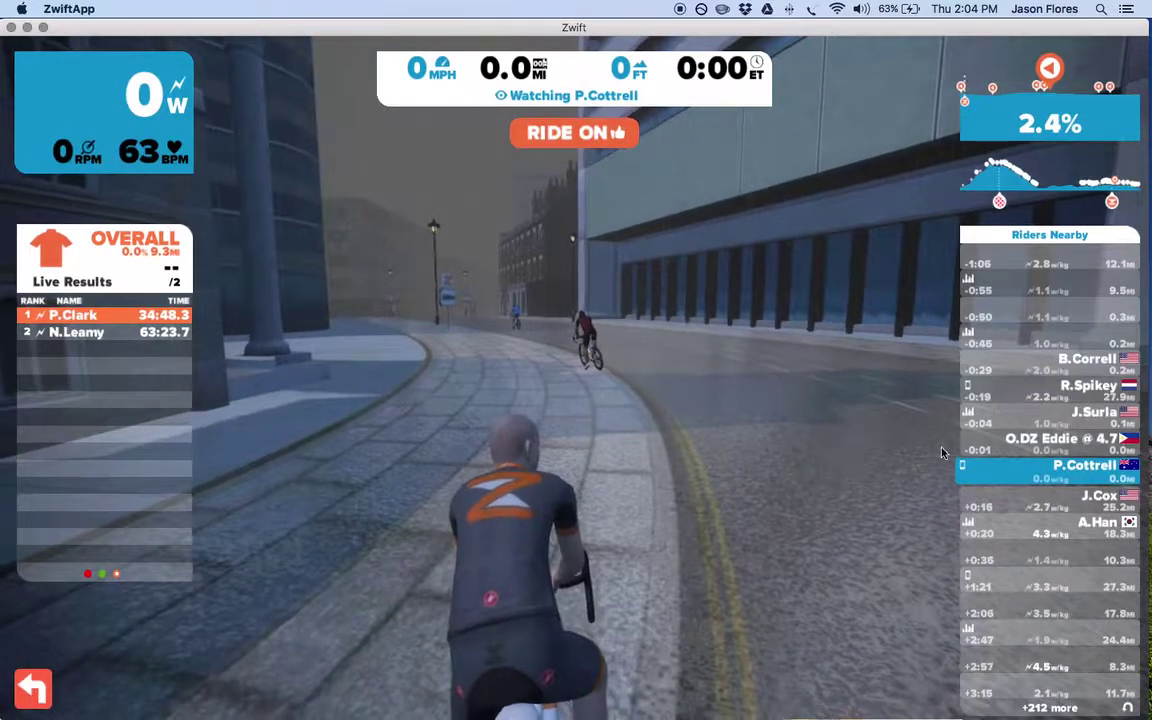
click(1047, 385)
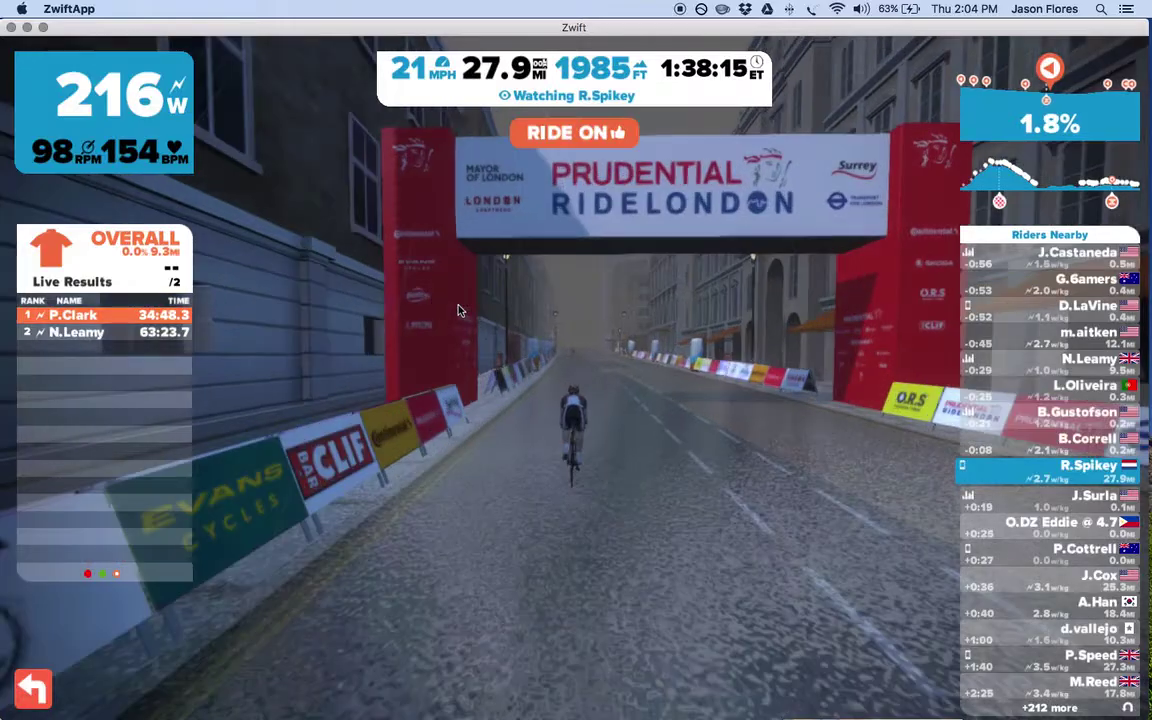
- Open the workout selection and look through the ODZwifters workouts down to the end of the list and back
key(e)
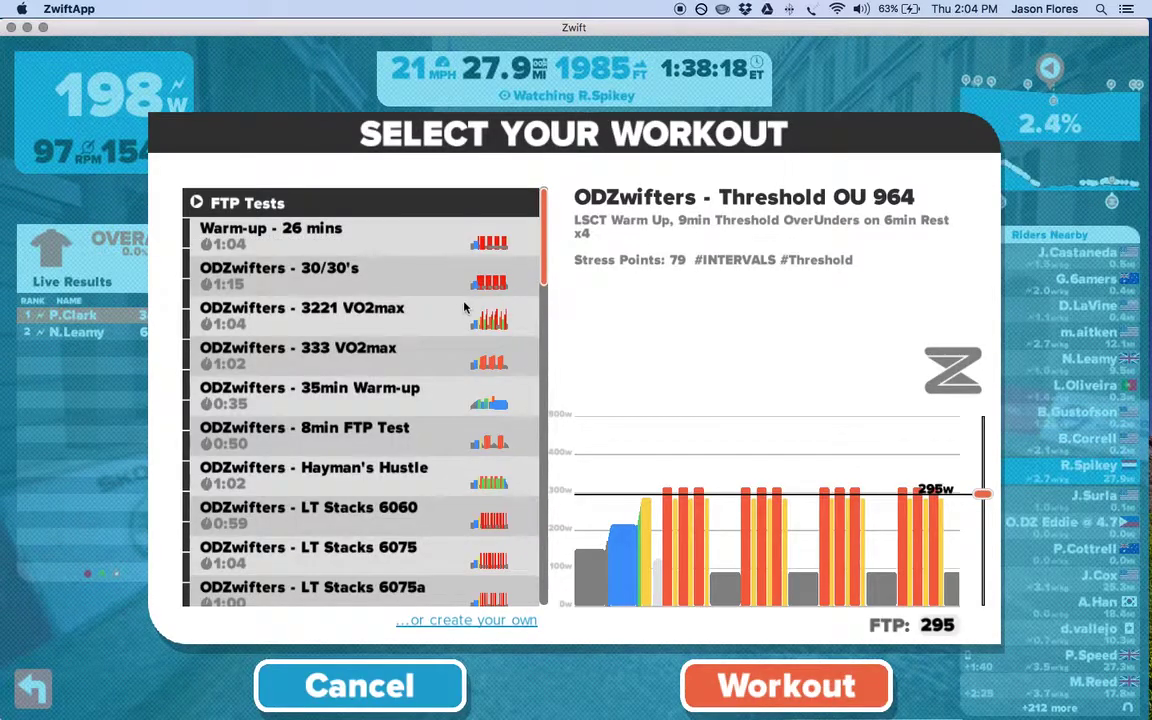
scroll(545, 600, down, 10)
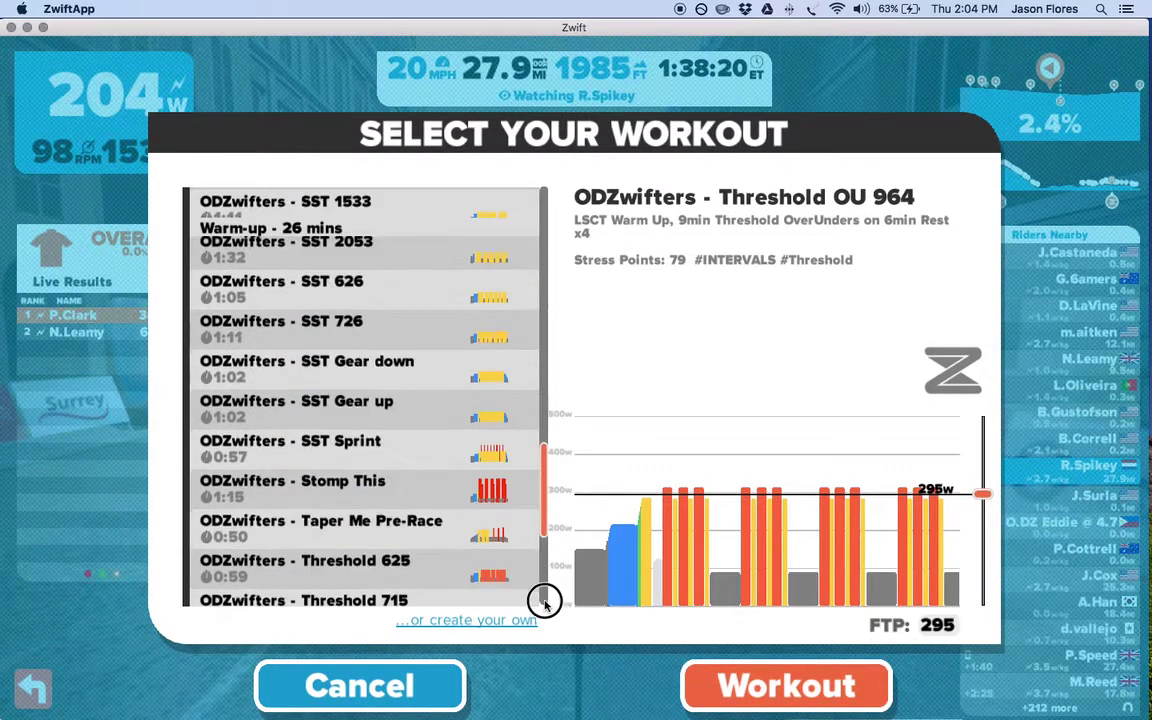
scroll(545, 600, down, 5)
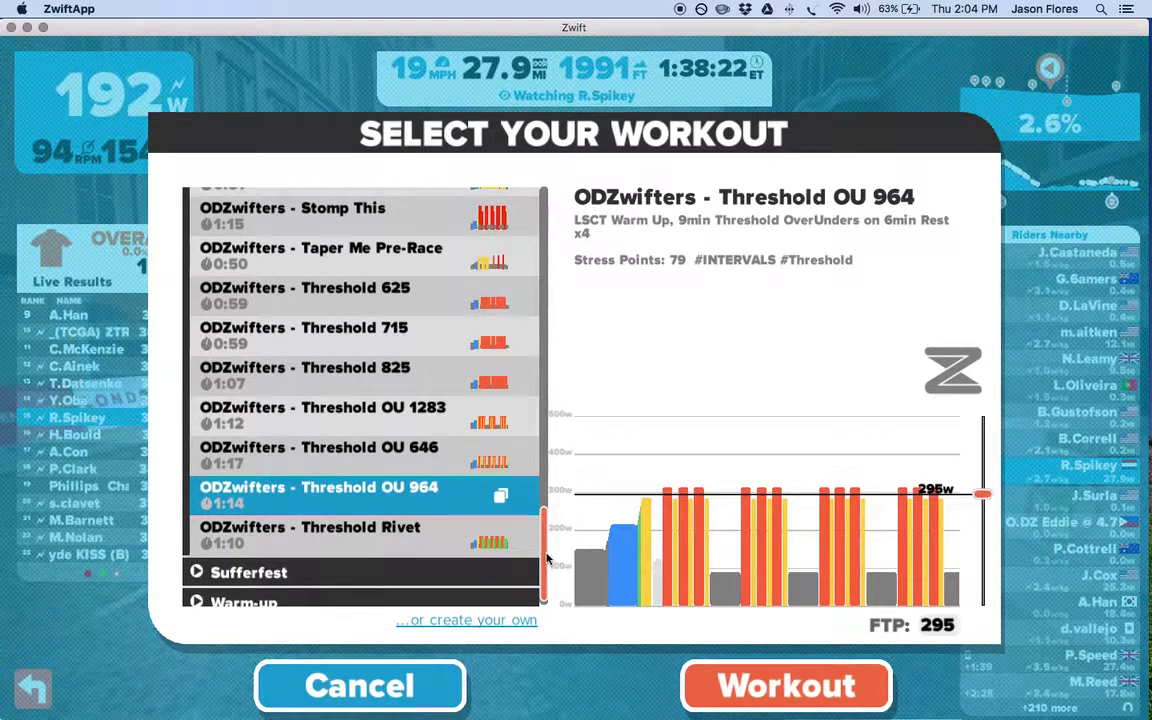
click(540, 548)
drag(548, 514, 545, 282)
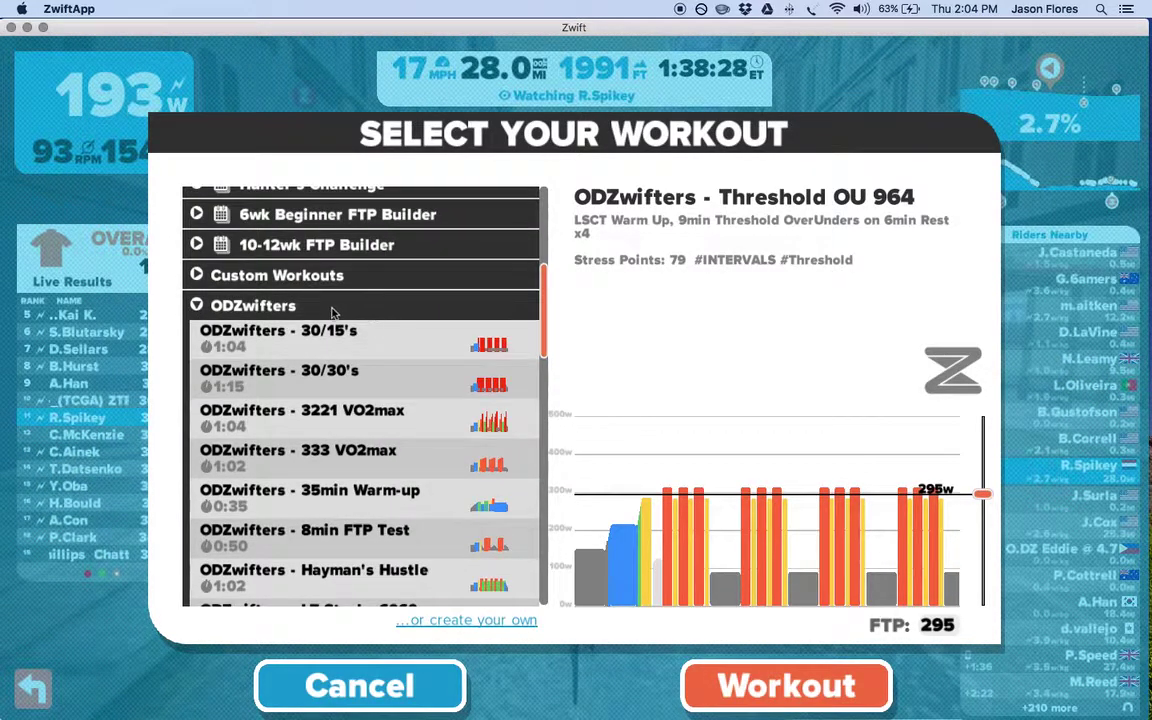
- Collapse the ODZwifters group and review the full list of workout groups
click(226, 314)
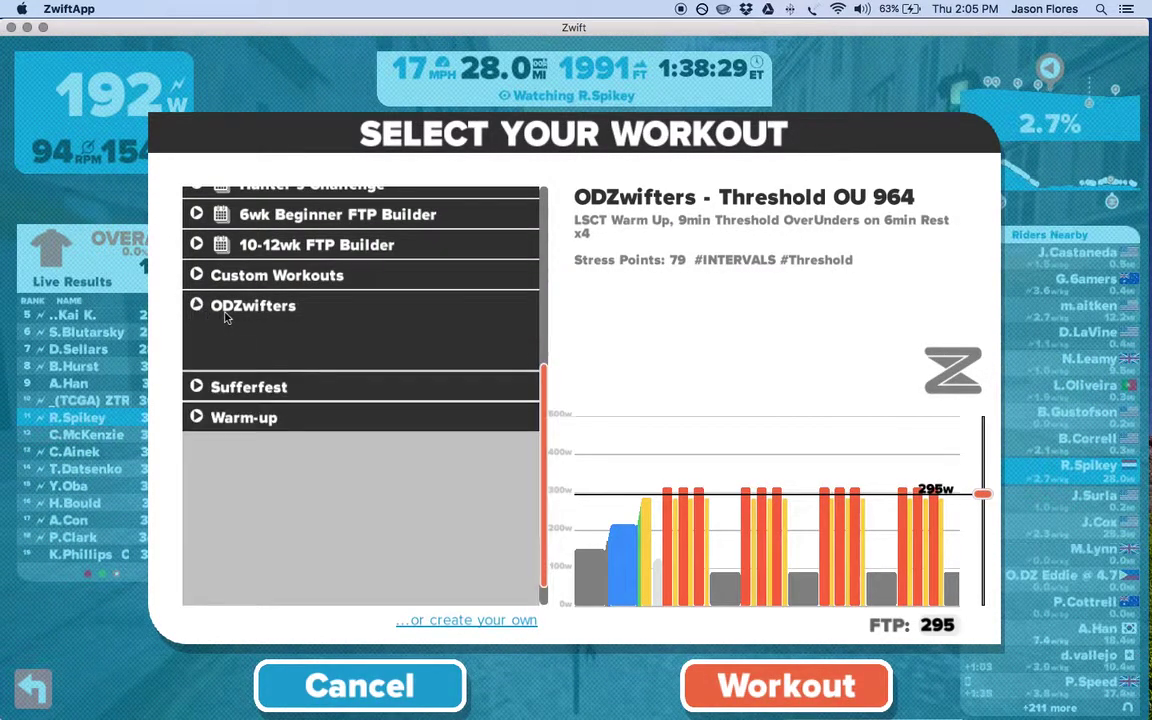
scroll(330, 480, up, 5)
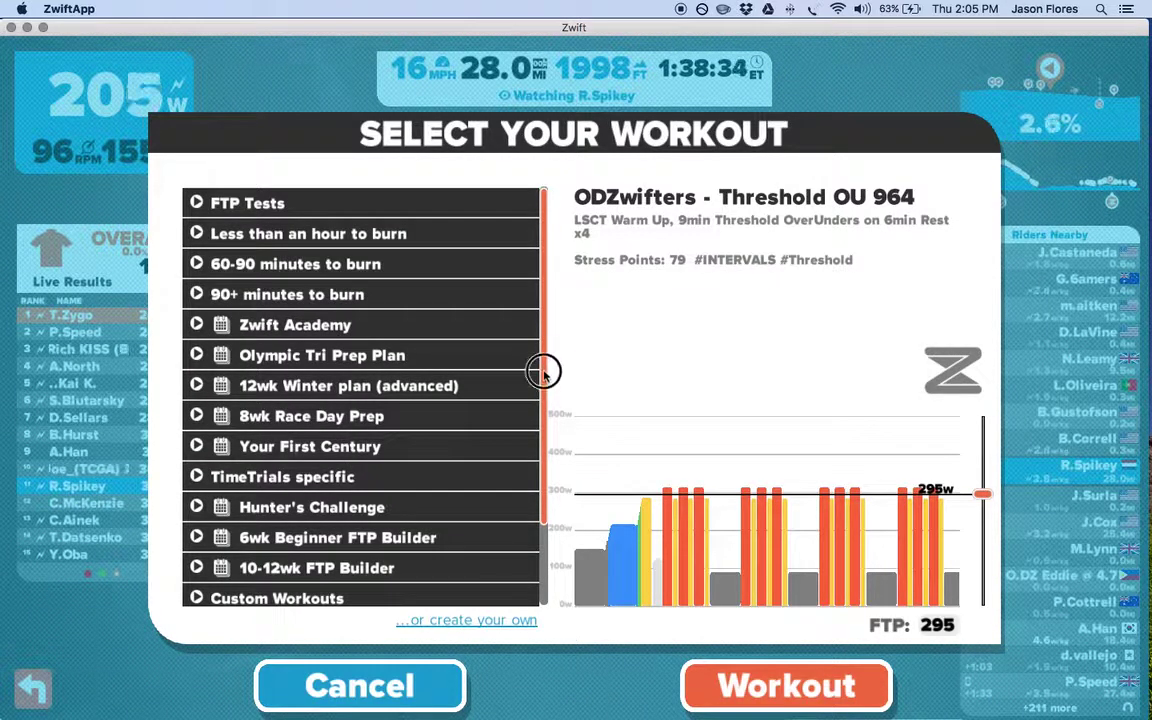
drag(543, 372, 539, 521)
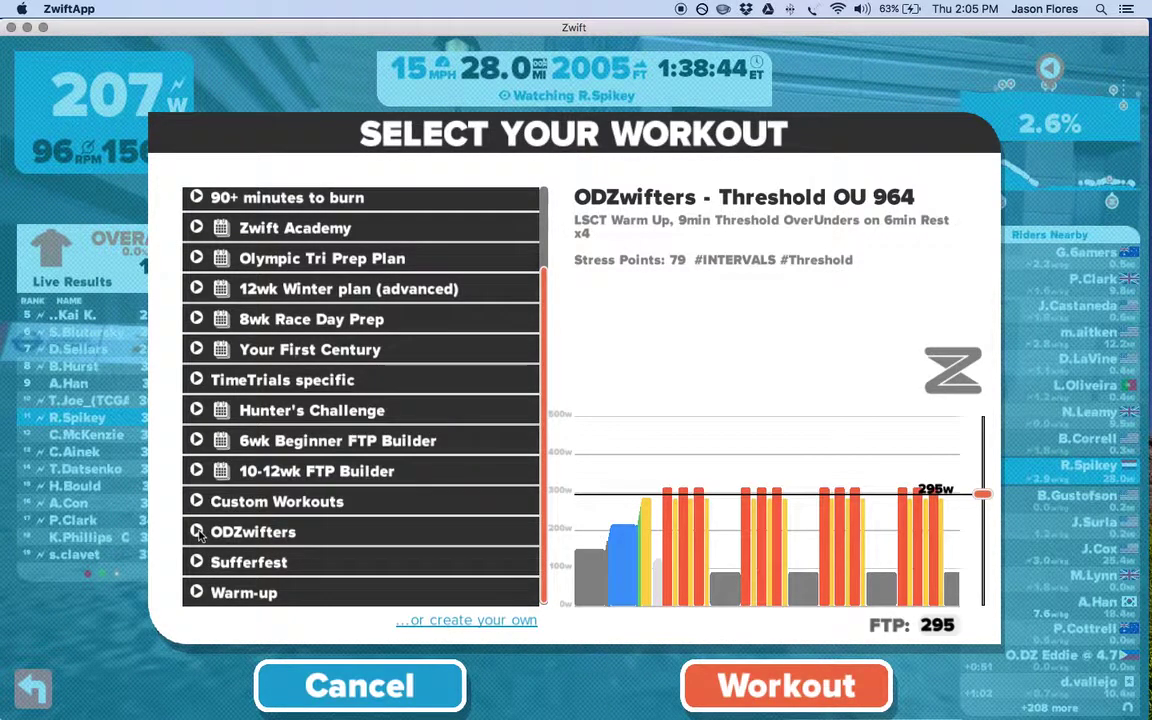
- Expand the ODZwifters group and select ODZwifters - Threshold Rivet to view its details
click(198, 532)
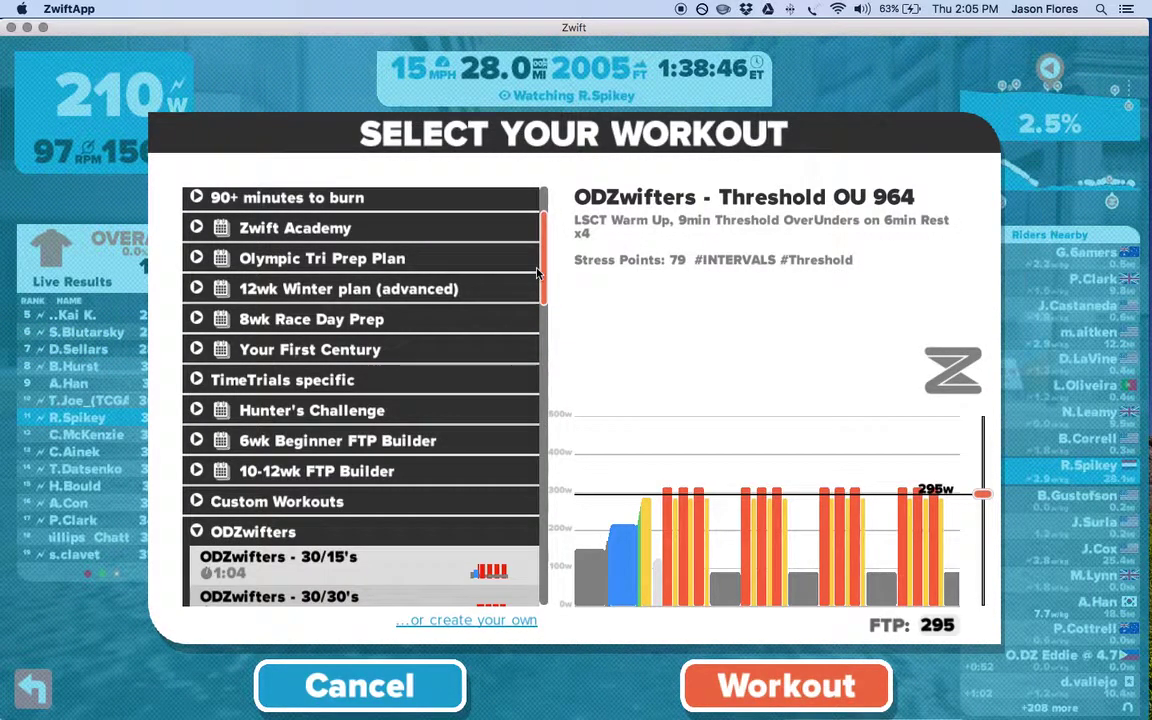
drag(548, 261, 540, 582)
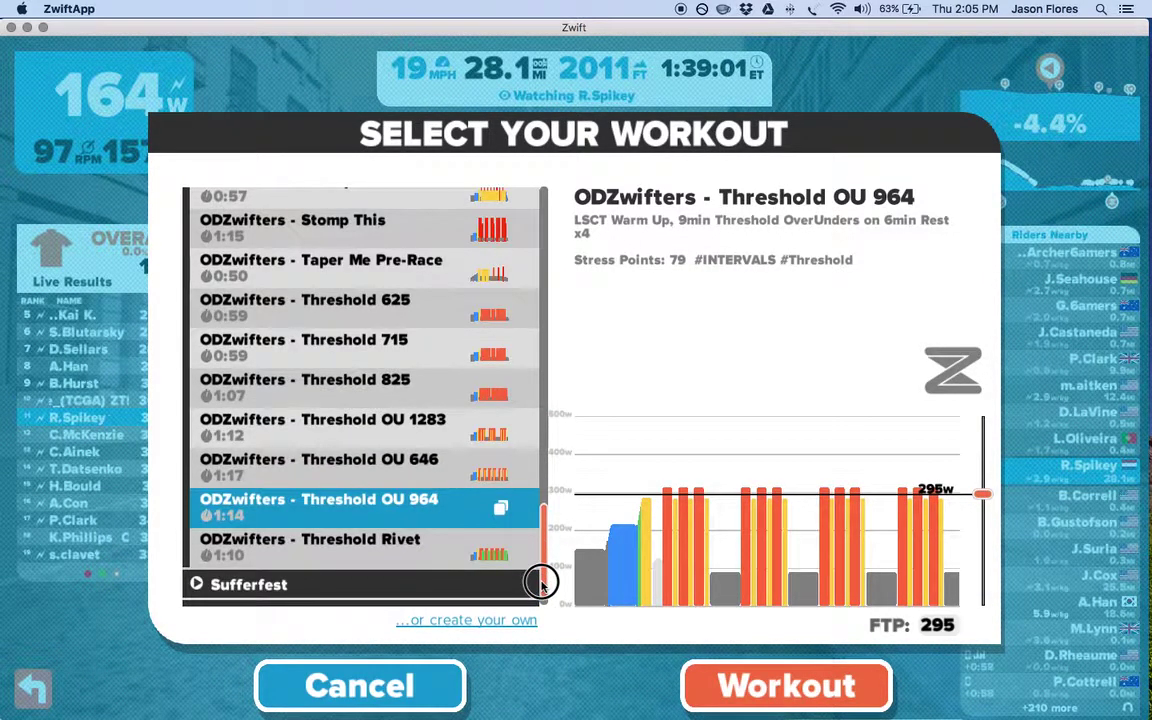
click(425, 558)
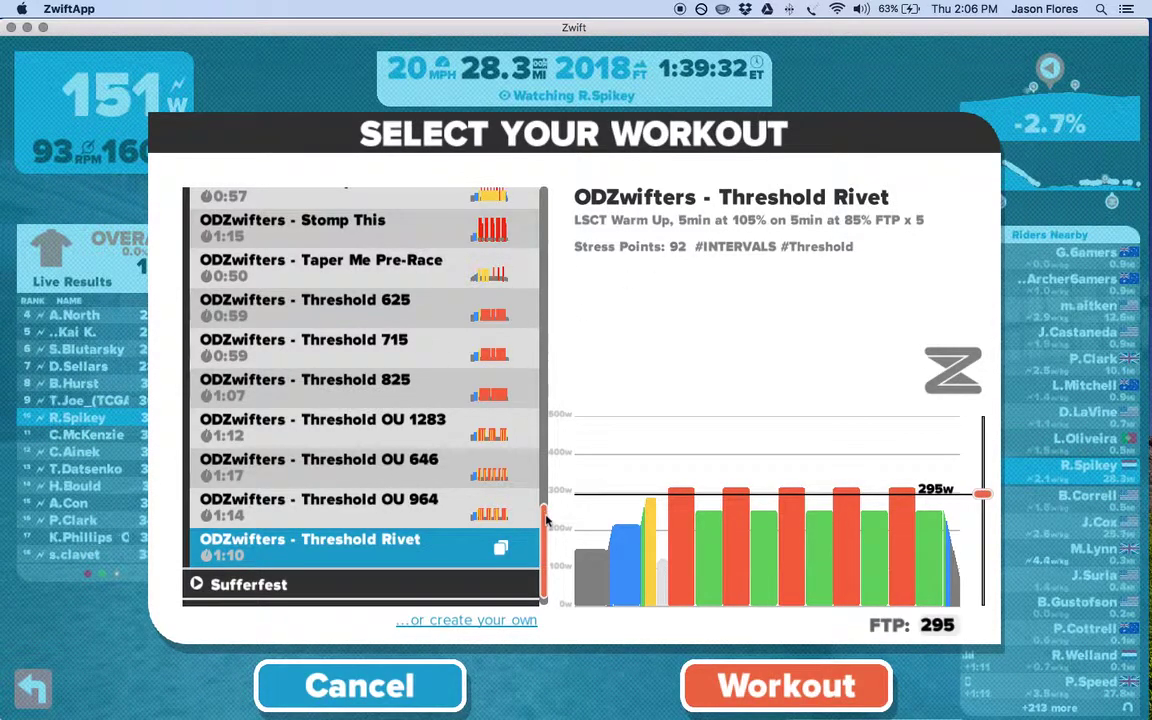
- View the details of the ODZwifters - 8min FTP Test, collapse its group and cancel the workout selection
drag(546, 516, 538, 324)
click(432, 312)
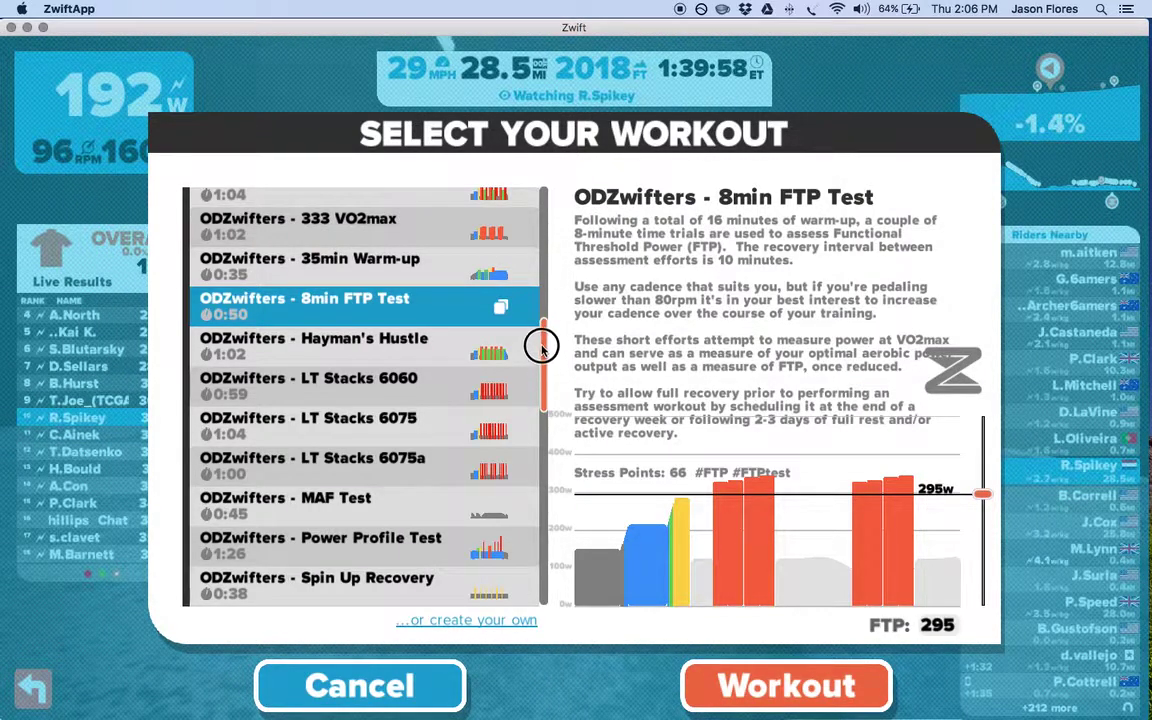
scroll(542, 342, up, 5)
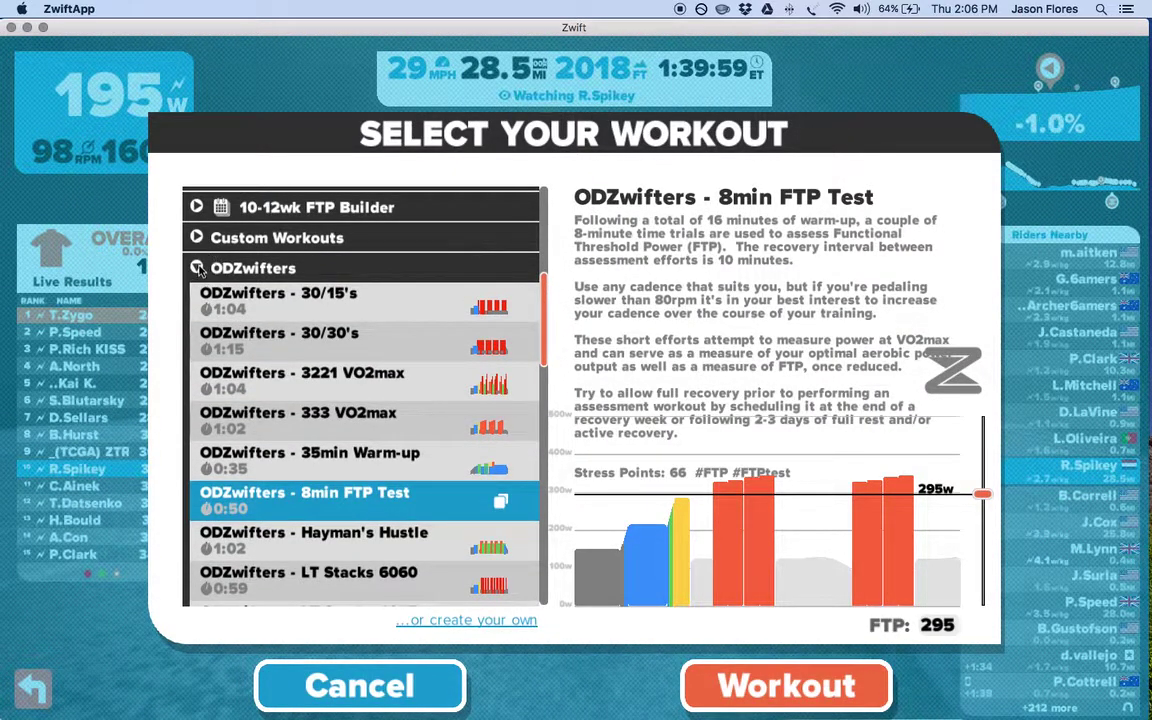
click(230, 268)
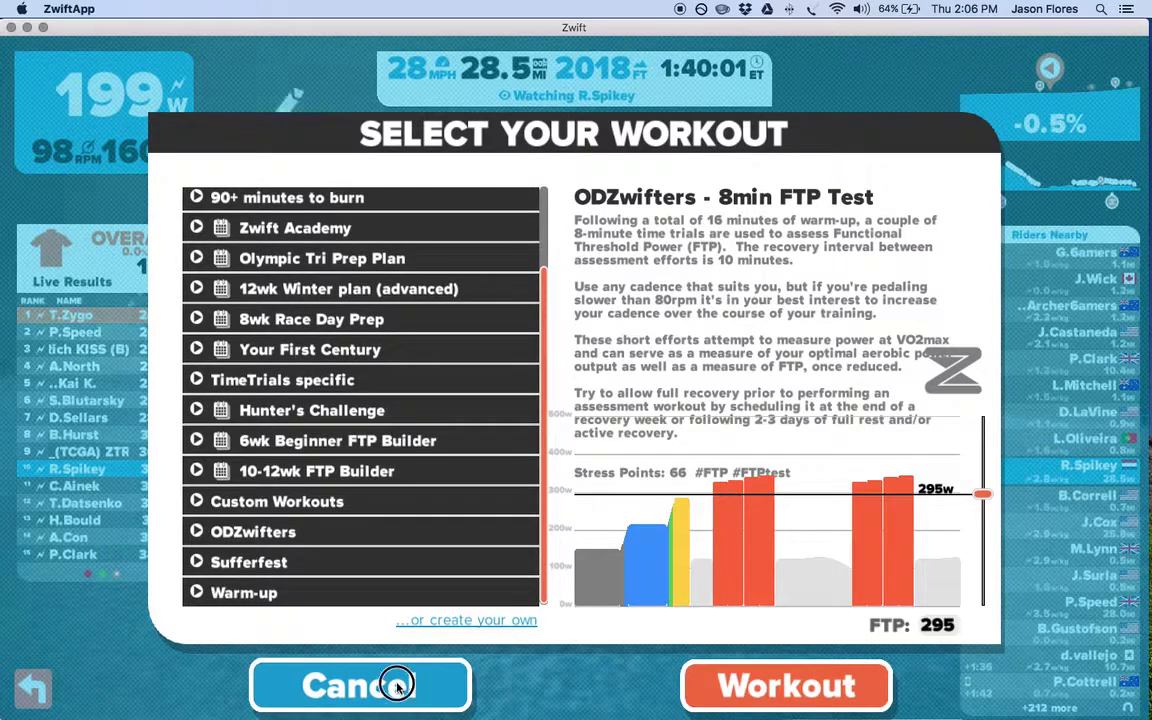
click(400, 683)
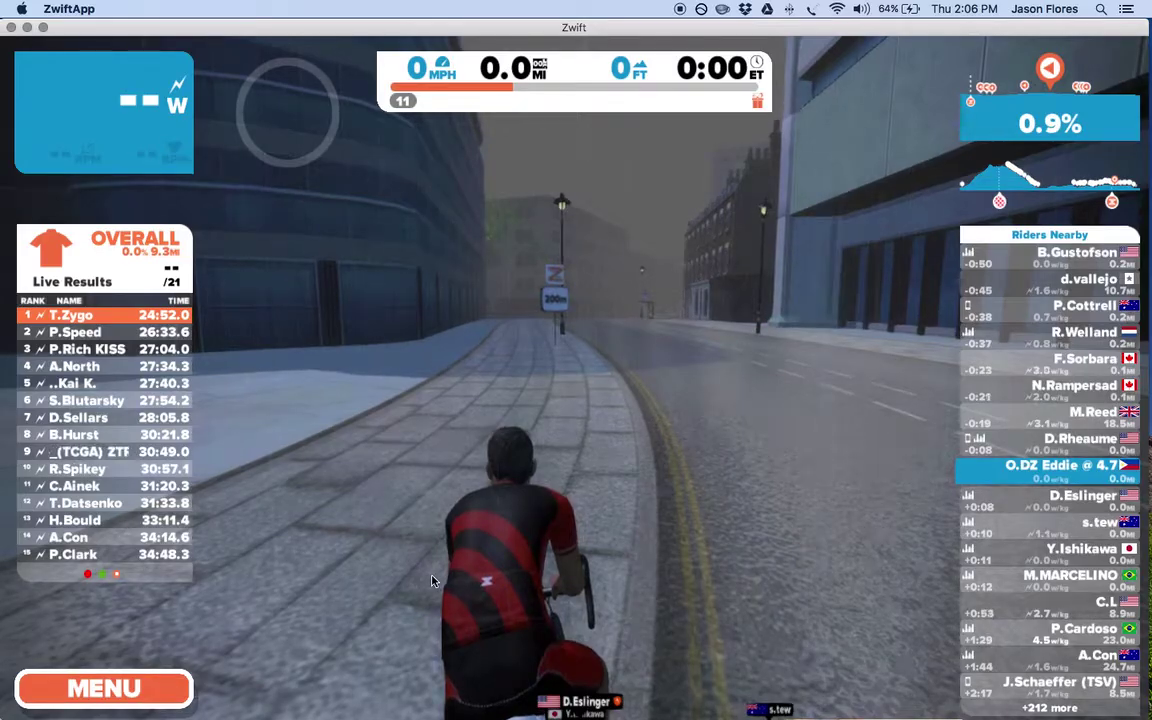
- Go to the ride start screen, skipping device pairing and confirming that choice
key(e)
click(407, 687)
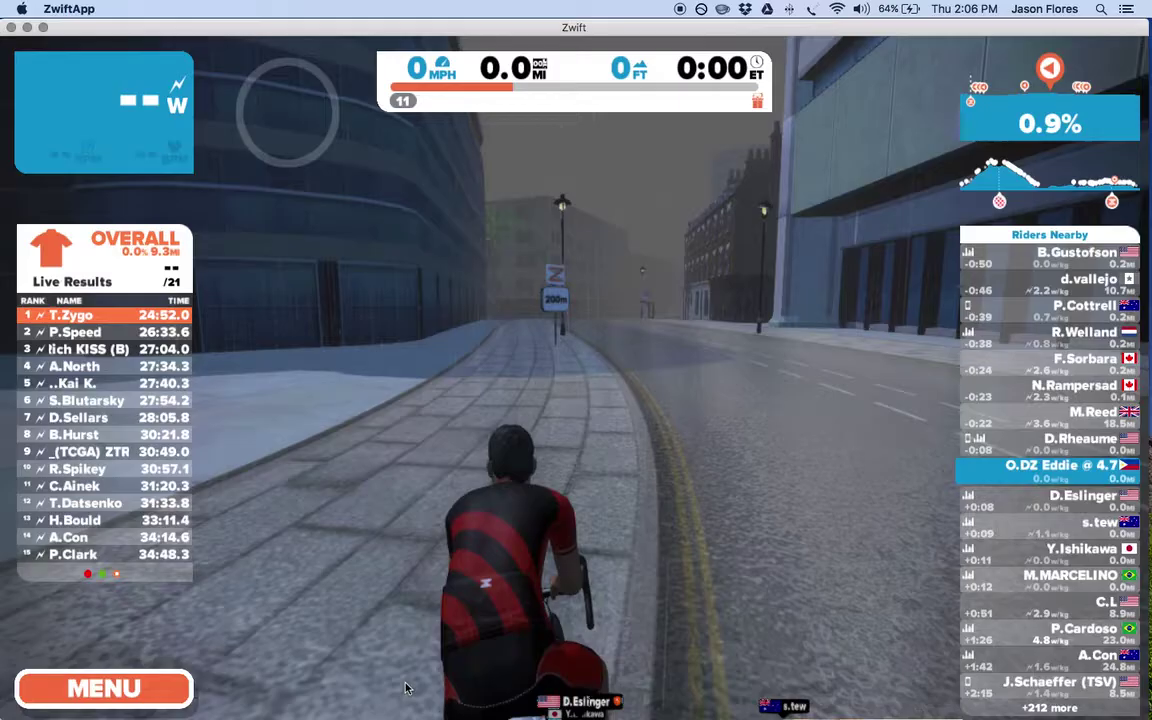
click(183, 690)
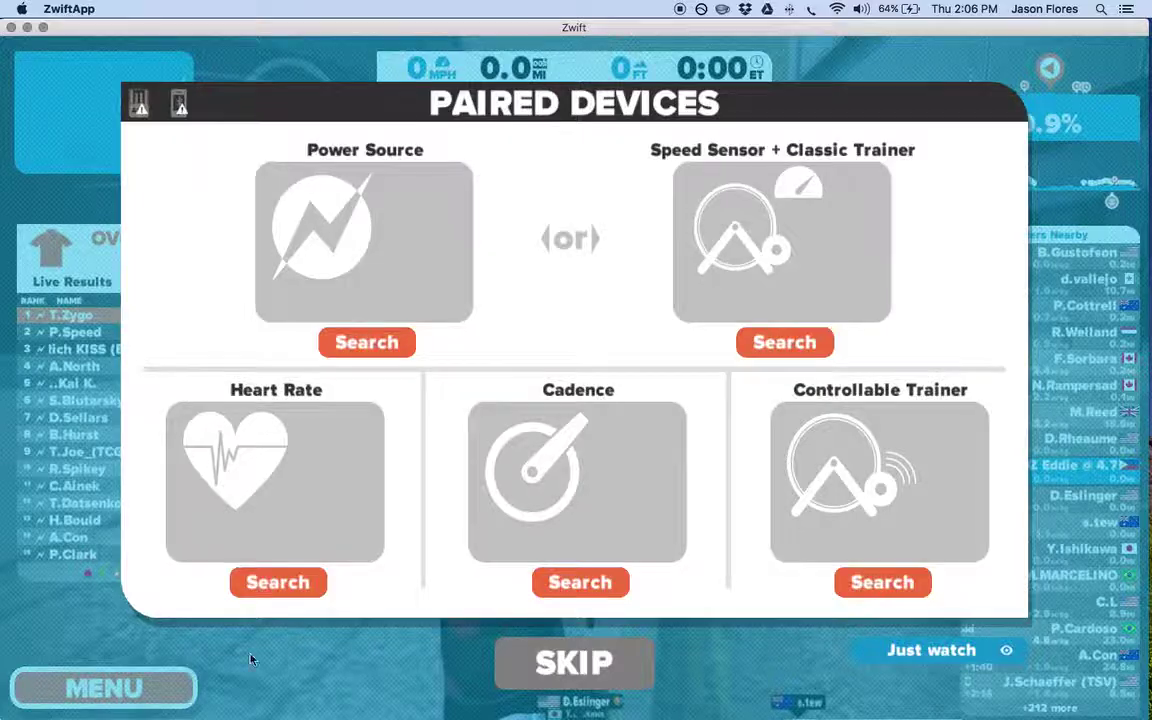
click(548, 670)
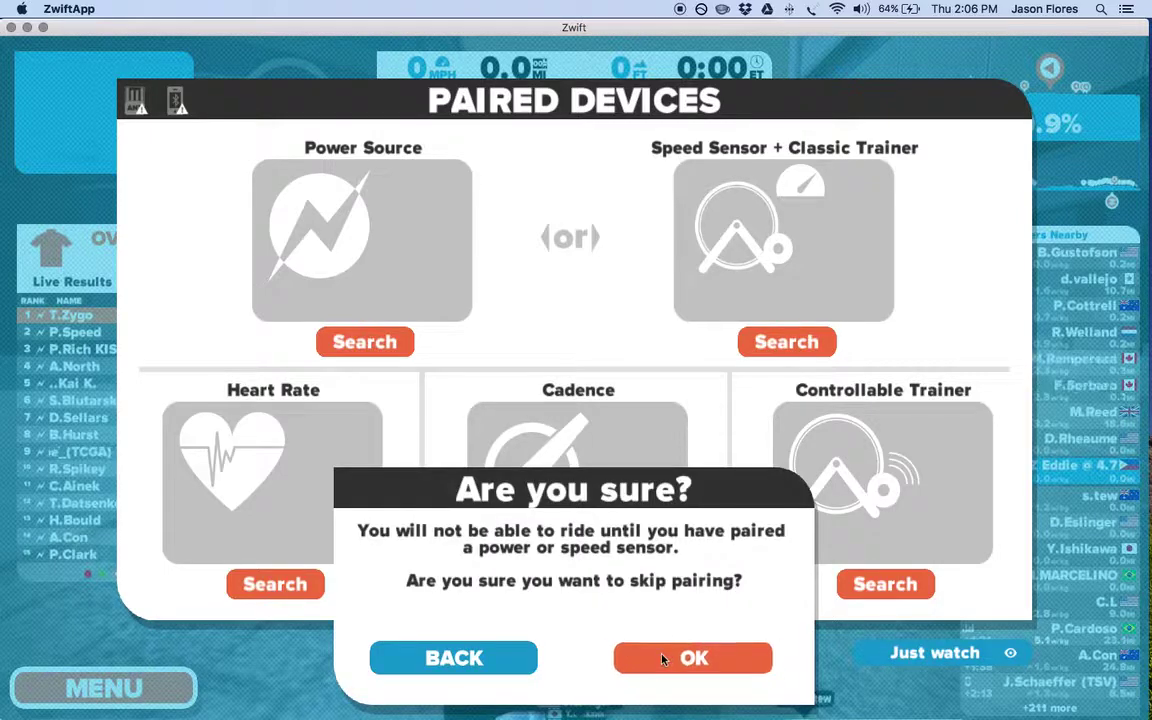
click(662, 658)
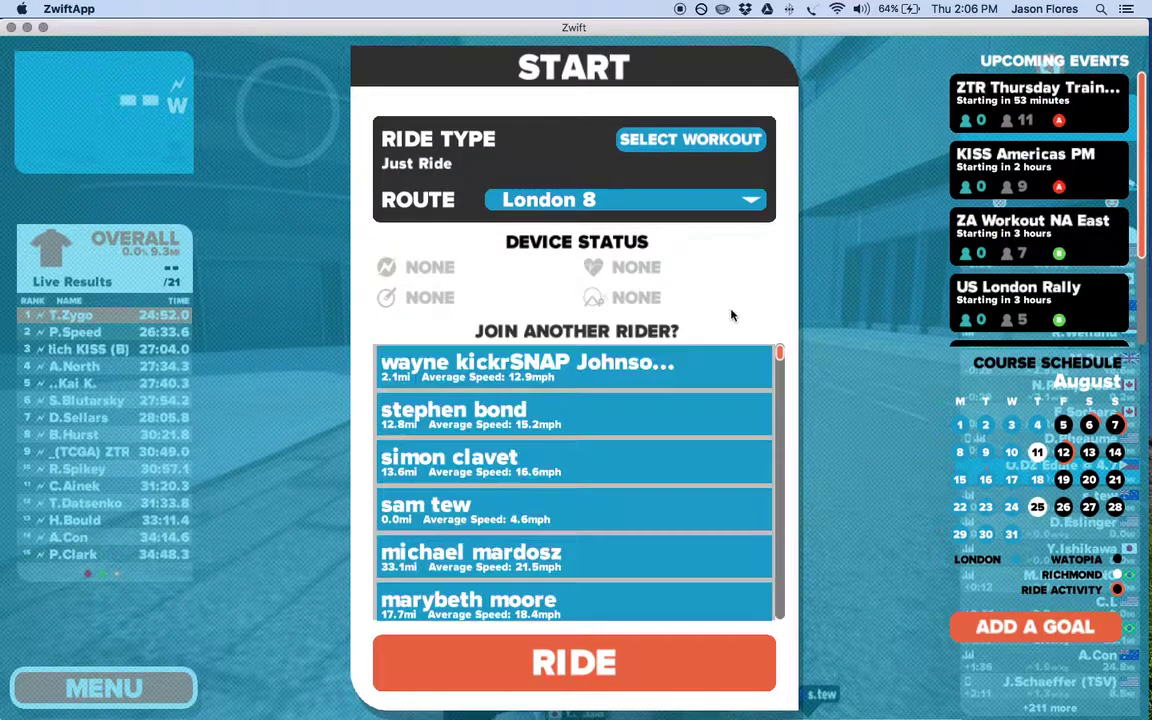
- Set the ride route to Classique, and check the workout selection without choosing a workout
click(666, 199)
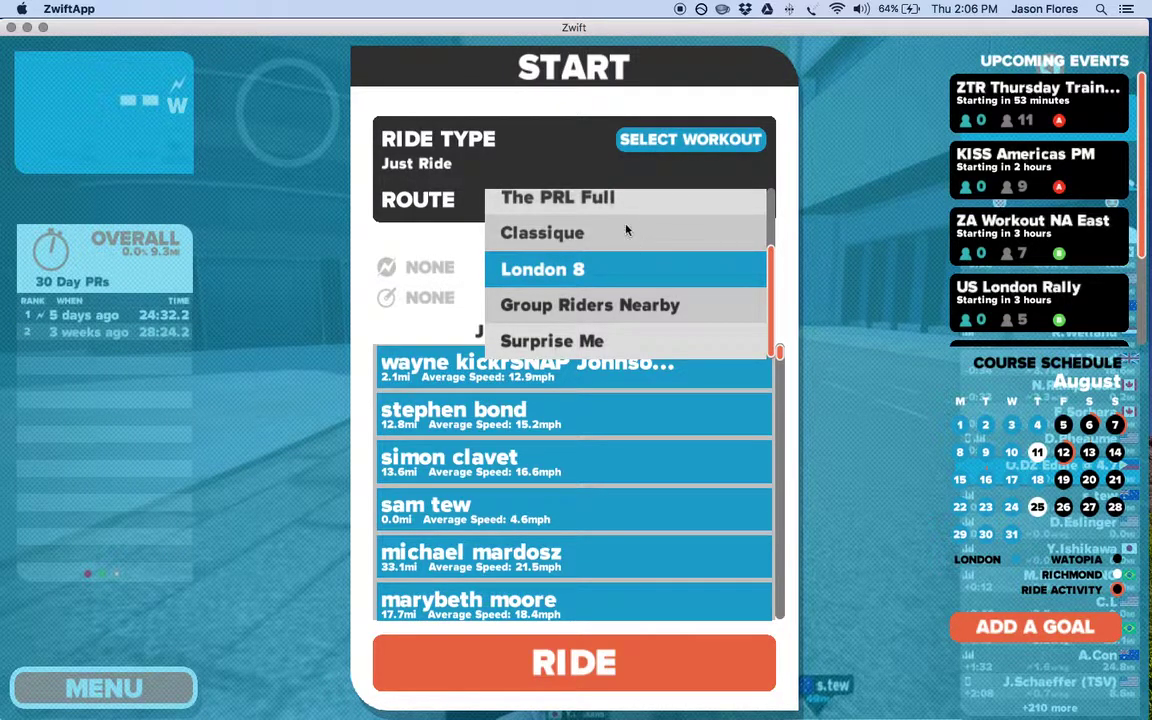
click(610, 245)
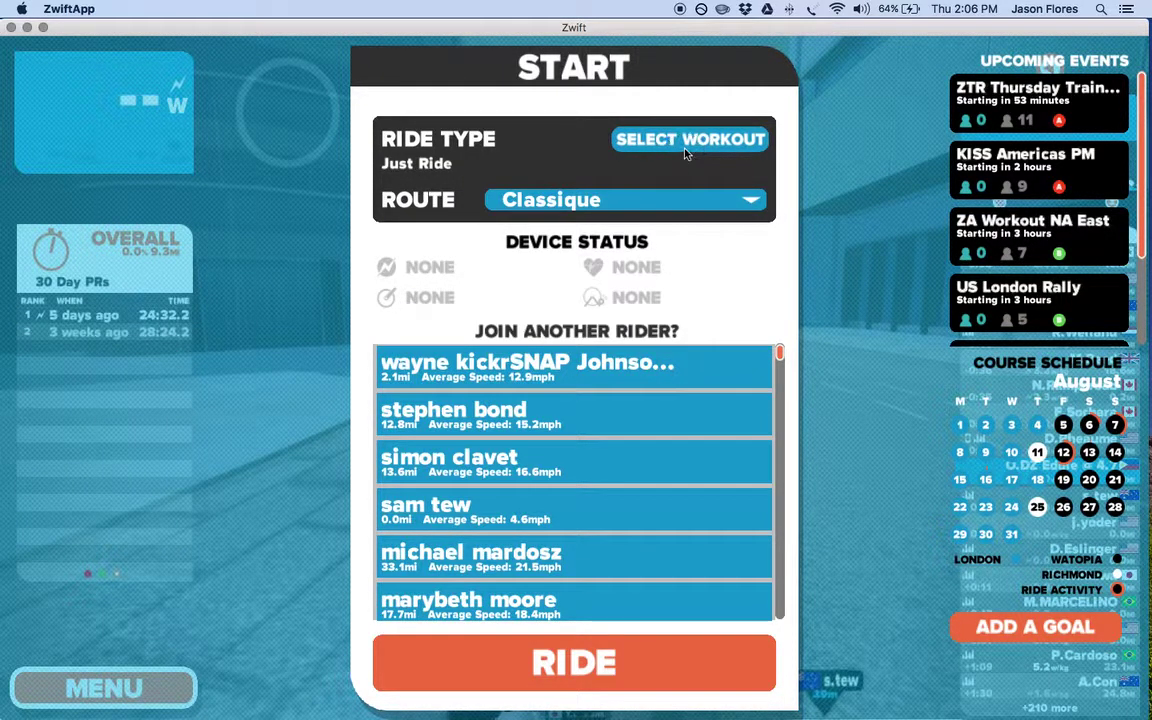
click(688, 146)
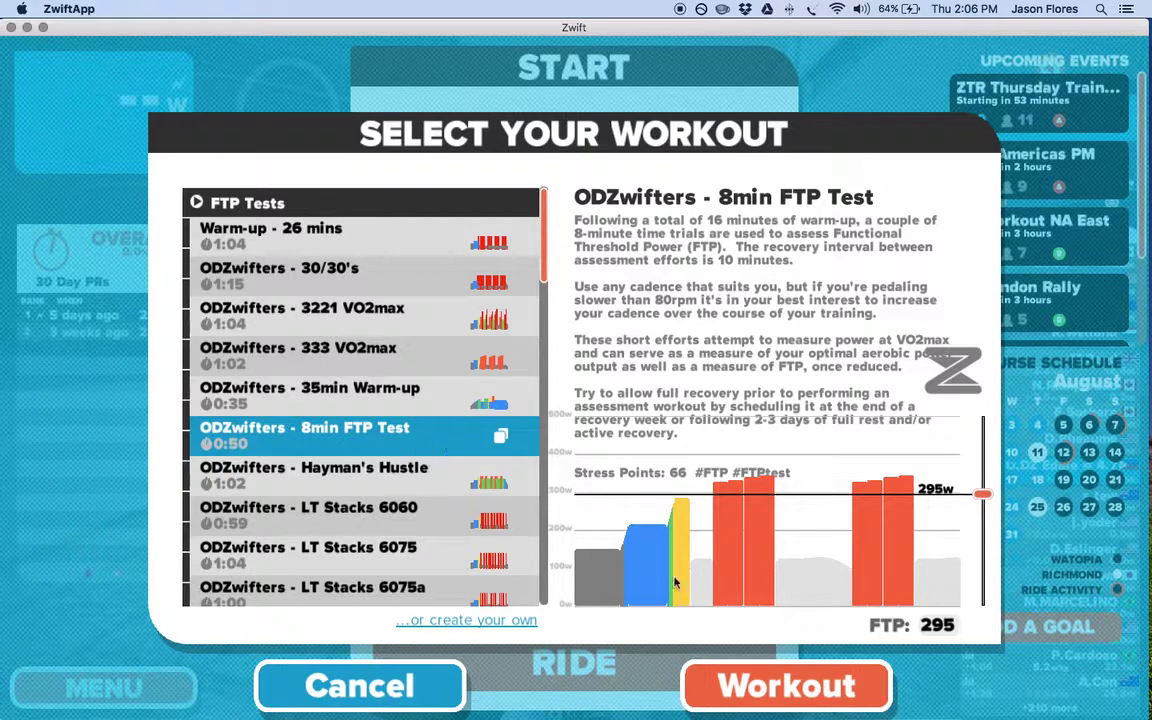
click(385, 708)
- Close Zwift and look through the TeamODZ group's workout files in Chrome
key(super+Tab)
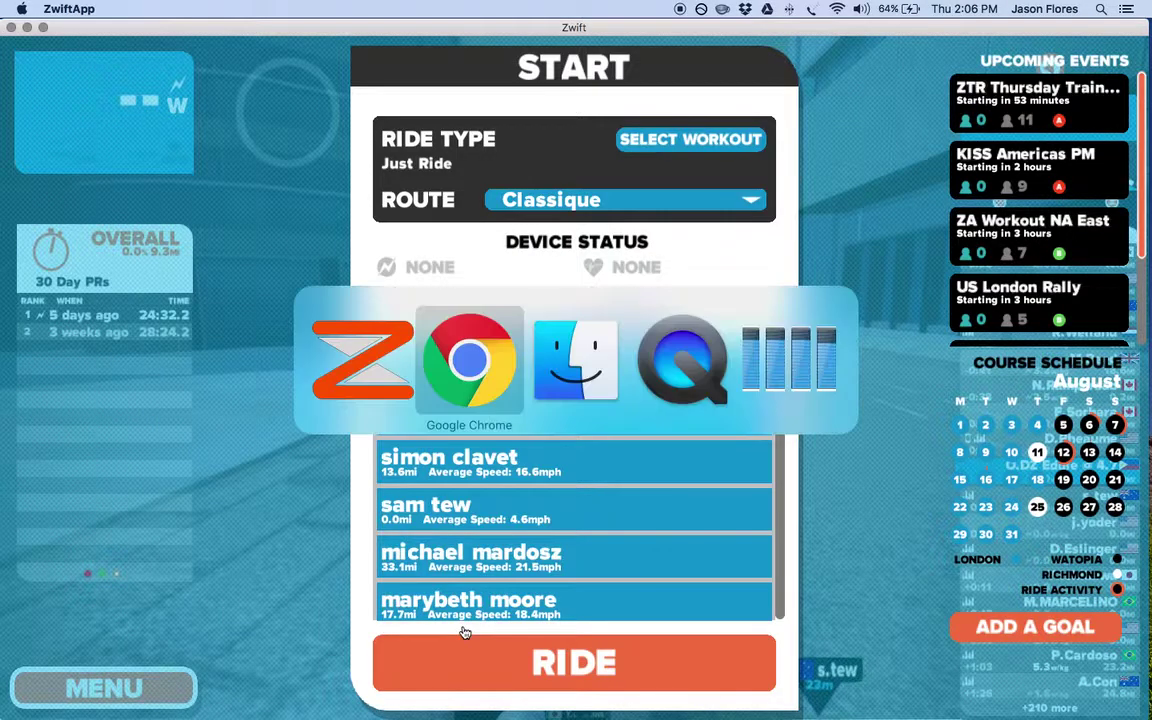
key(super+Tab)
key(super+Tab)
key(super+Tab)
key(super+Tab)
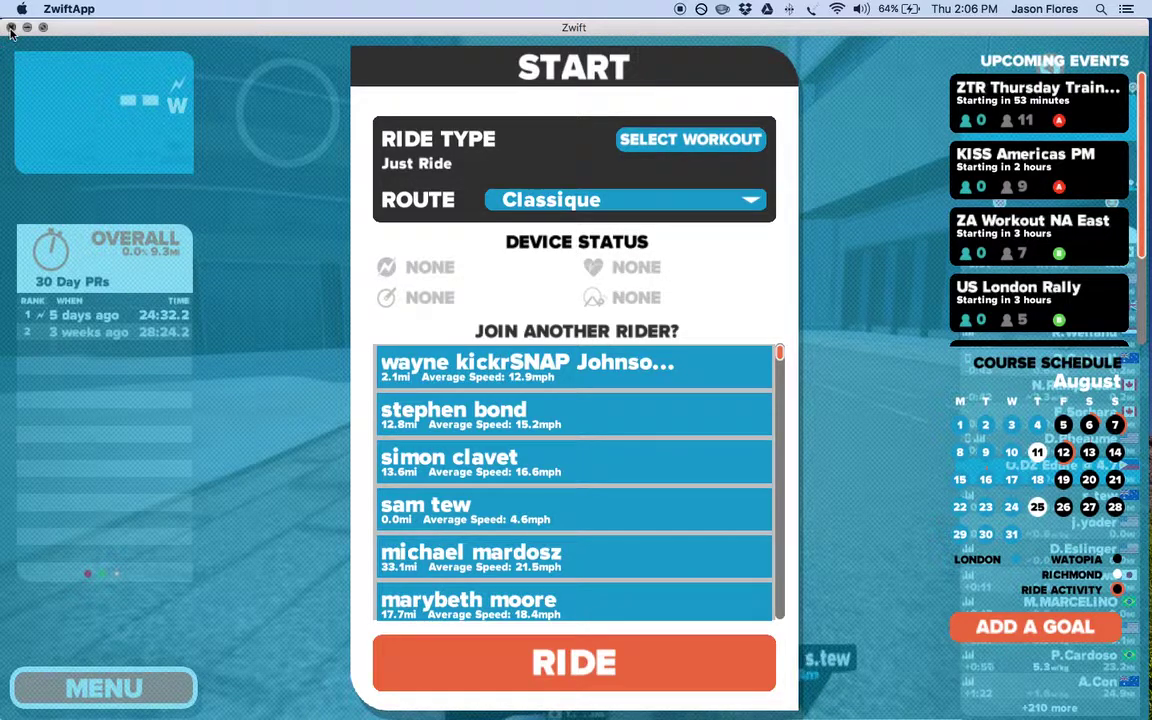
key(super+Tab)
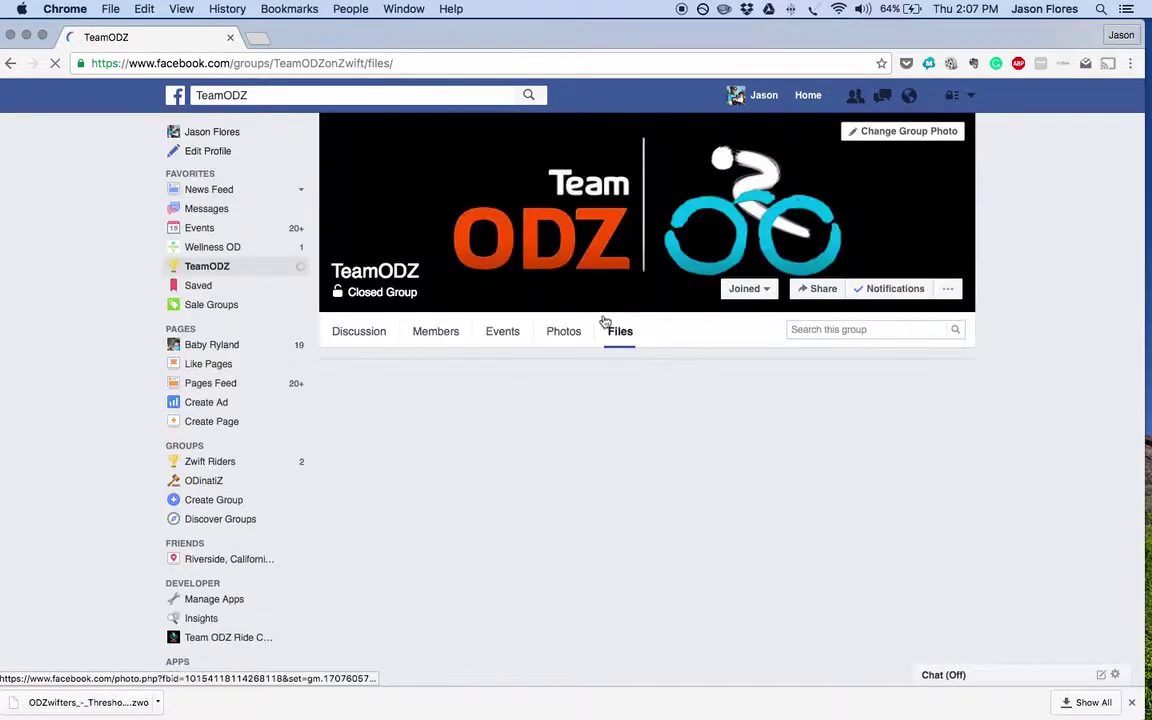
scroll(510, 423, down, 3)
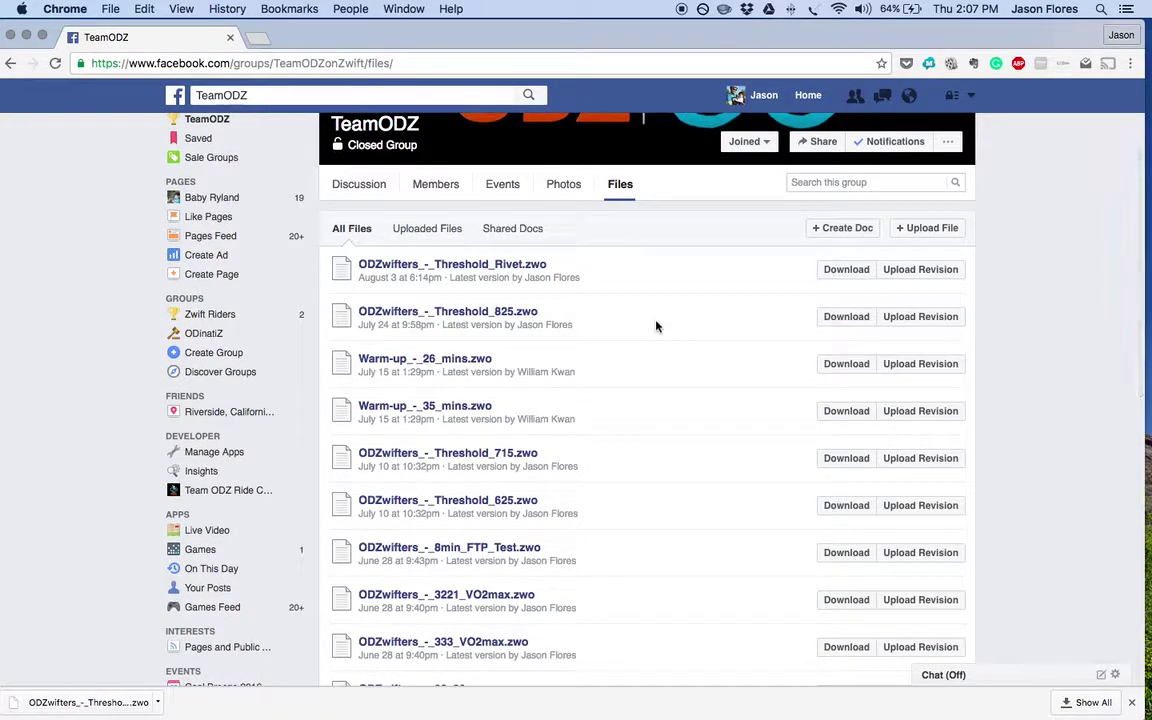
scroll(656, 326, down, 1)
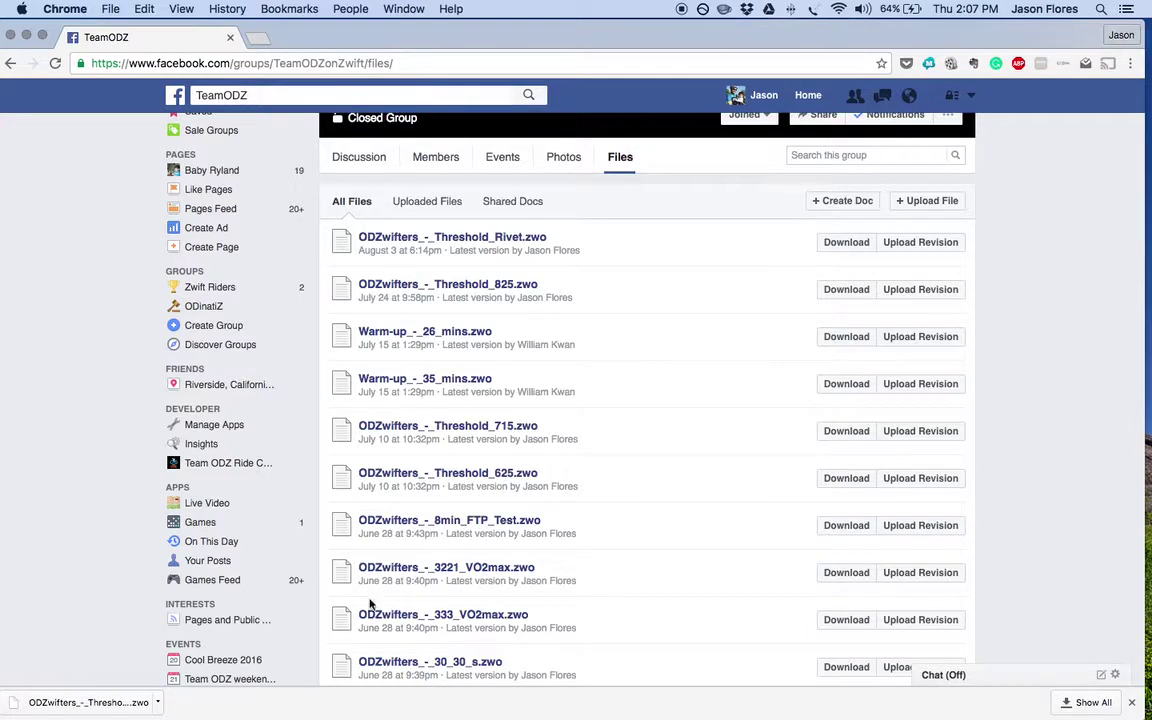
key(super+Tab)
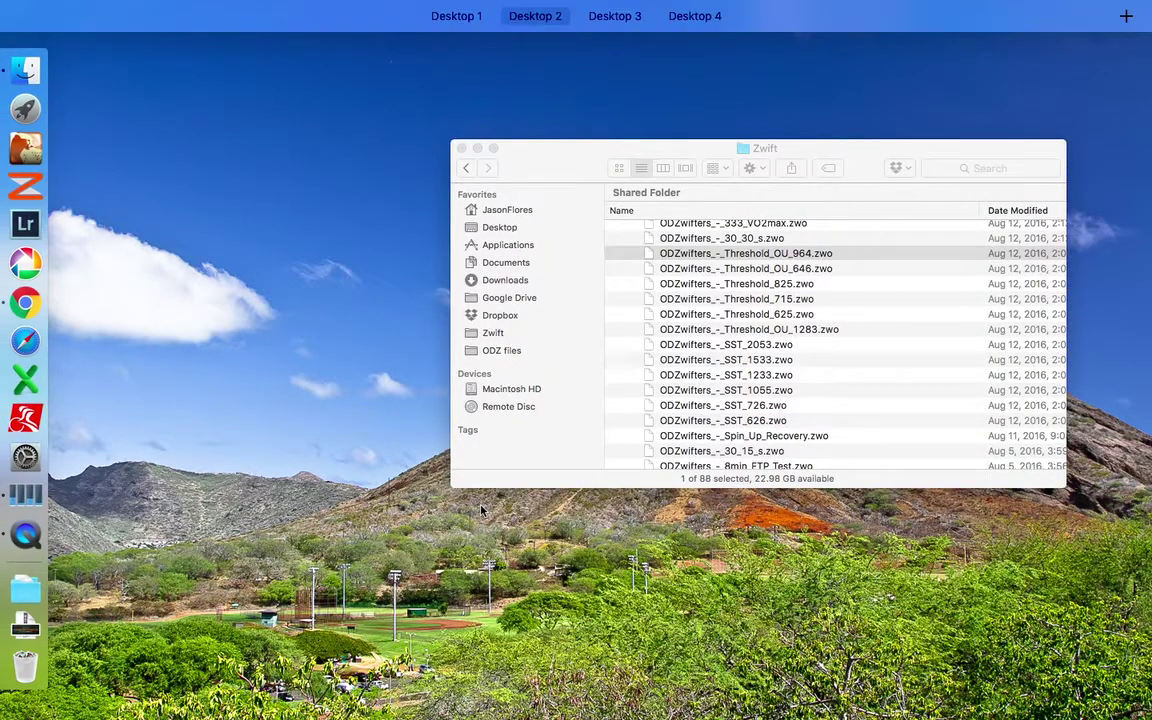
key(ctrl+Right)
key(ctrl+Up)
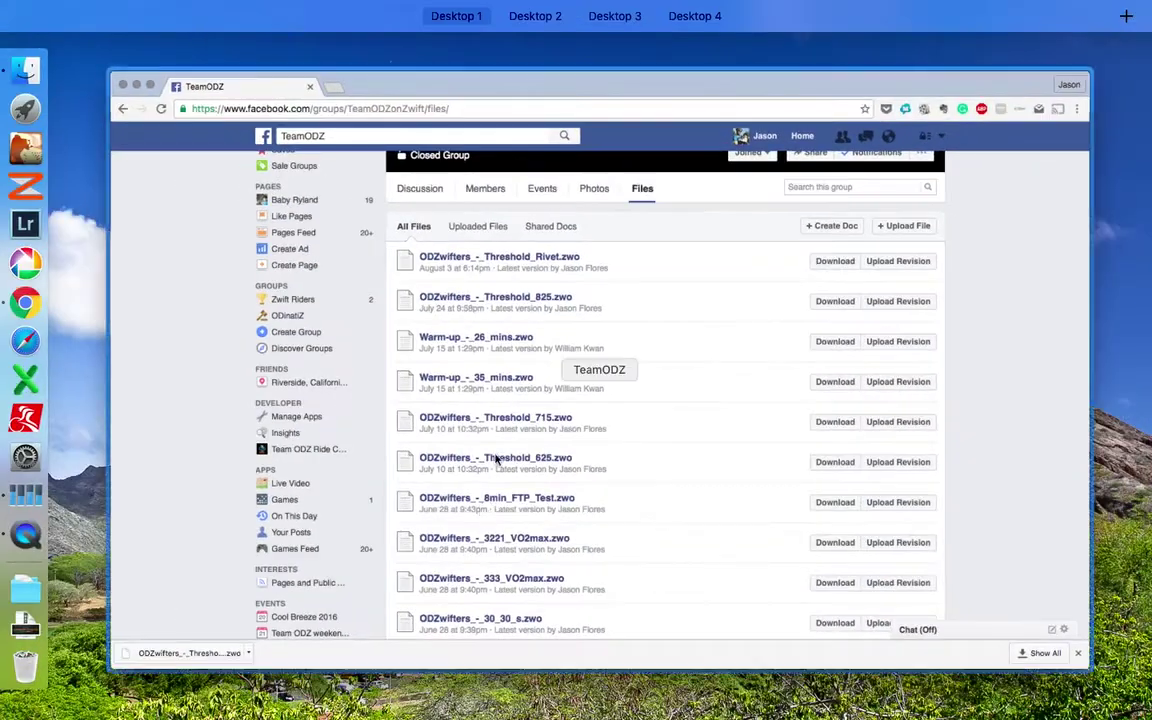
click(246, 659)
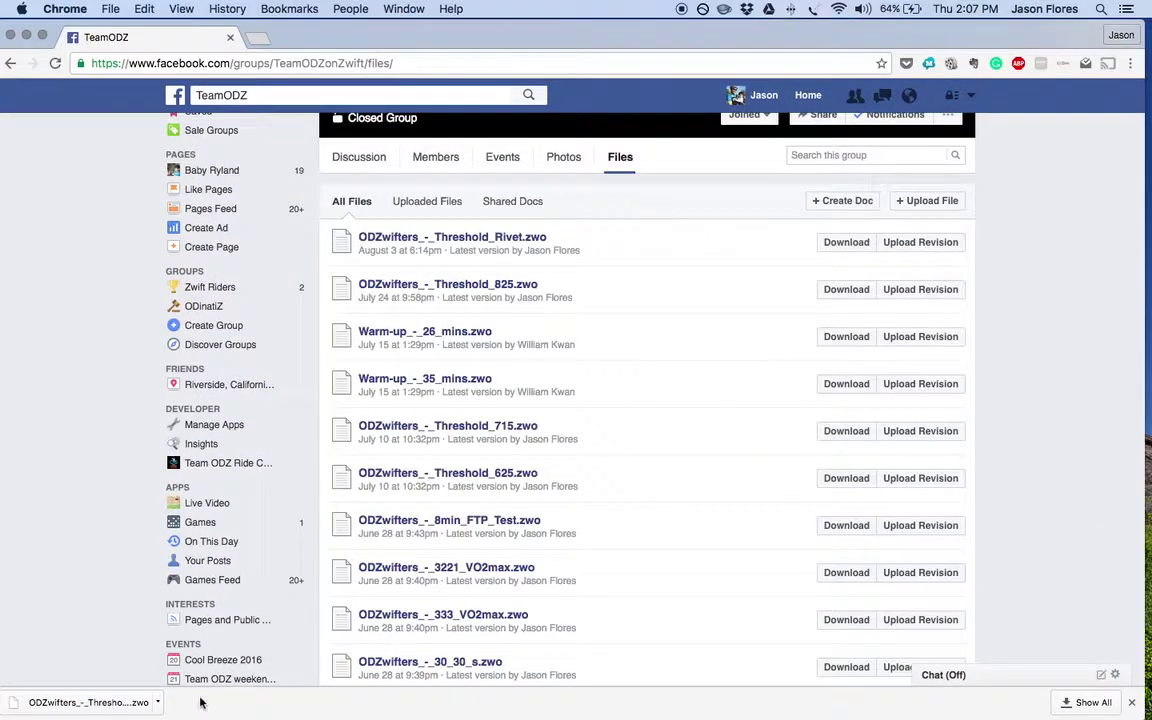
- Switch to Finder and move its Zwift folder window to the desktop showing the TeamODZ files page
click(157, 704)
click(200, 684)
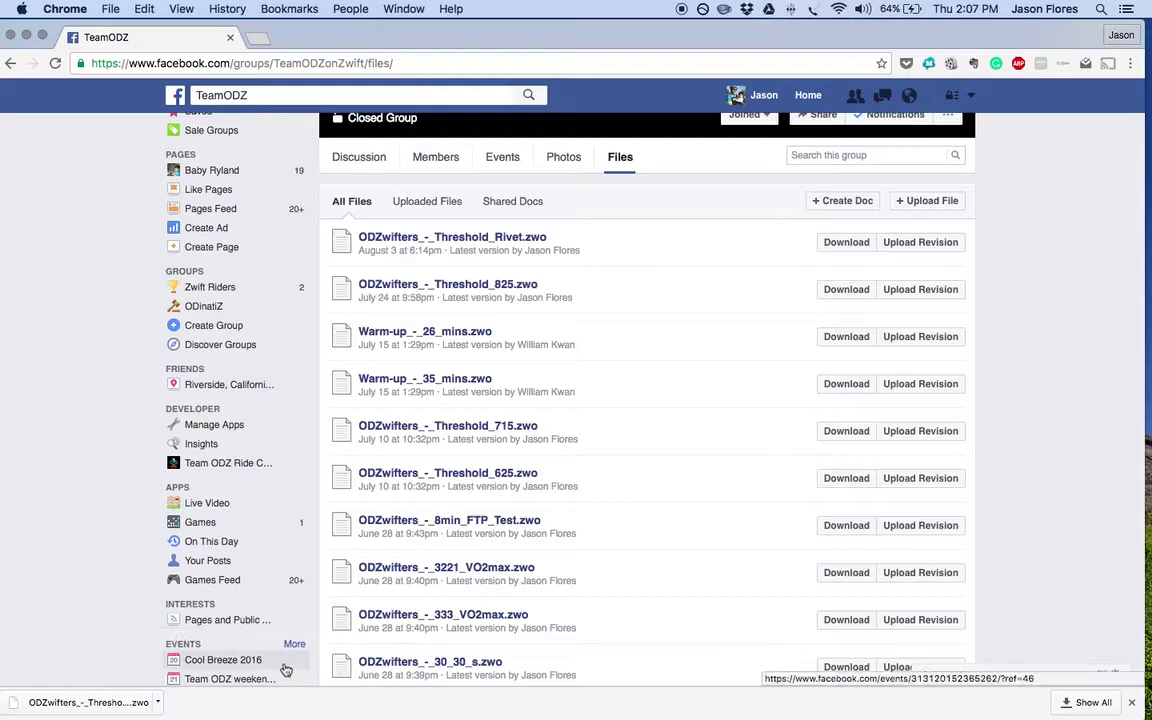
key(super+Tab)
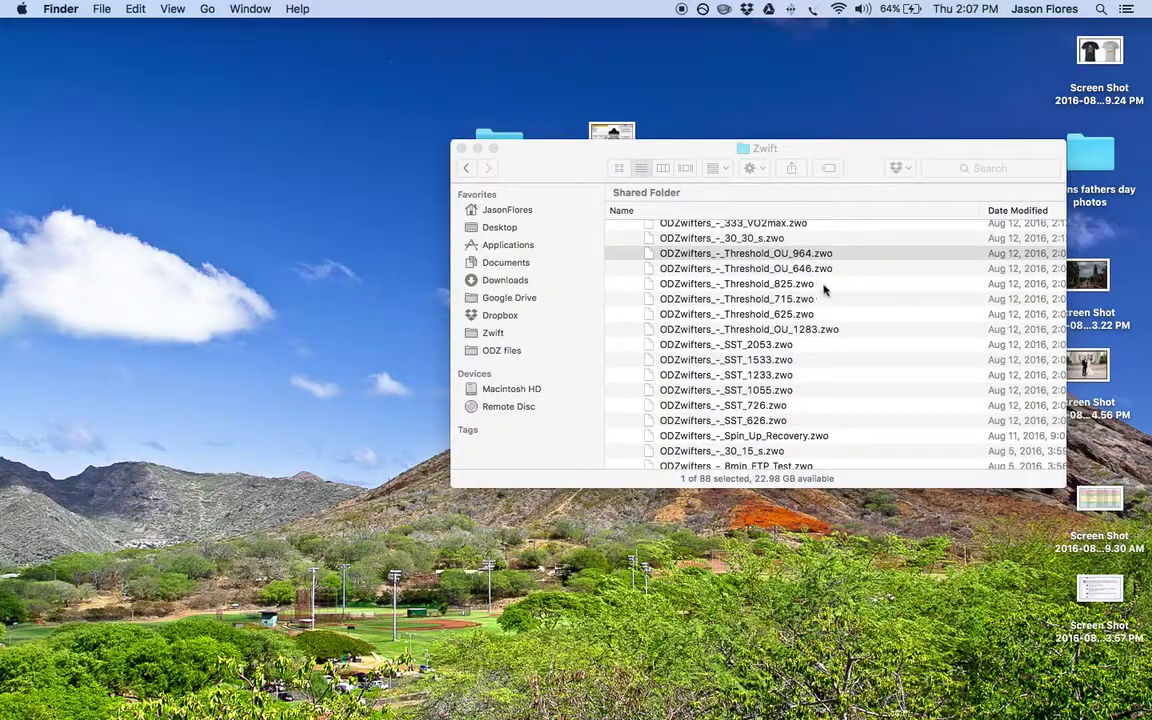
key(ctrl+Up)
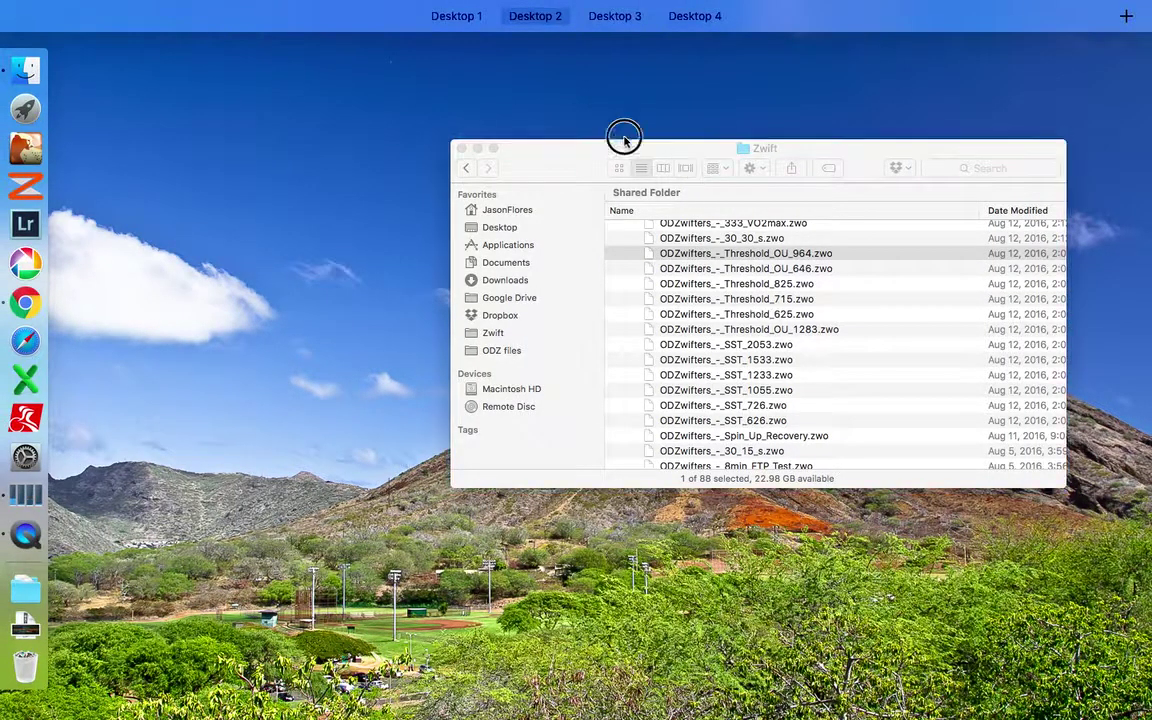
drag(558, 152, 391, 78)
click(391, 78)
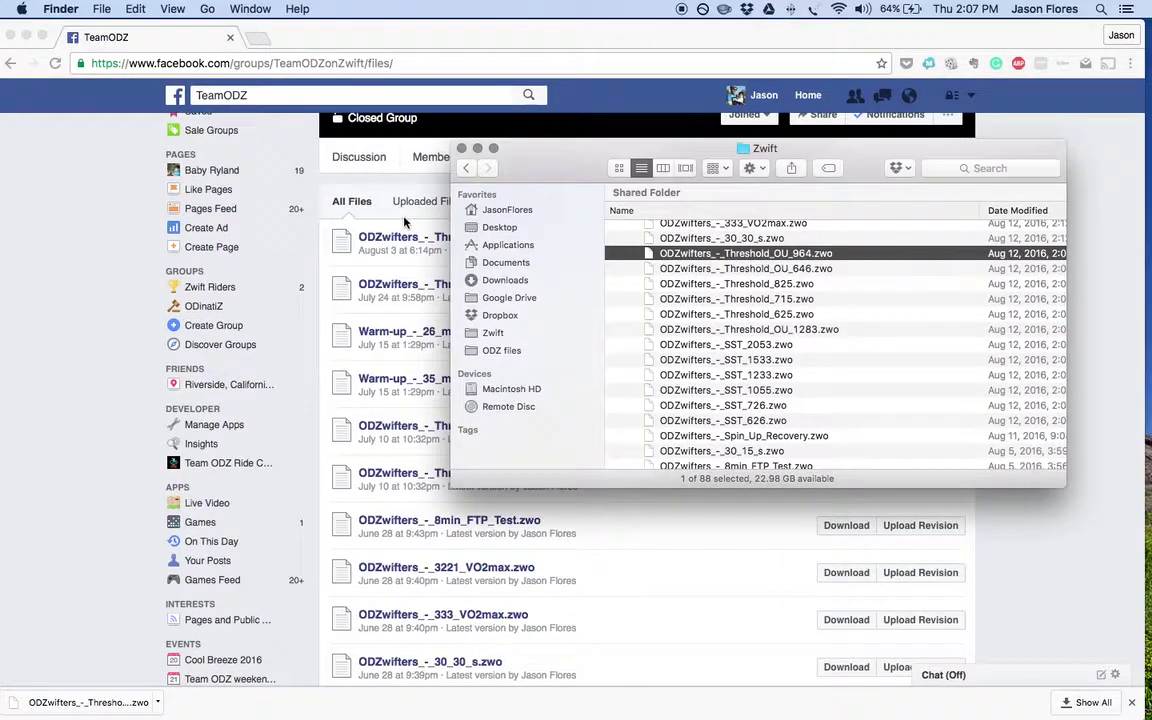
- Open a second Finder window and go to the Workouts folder inside the Zwift folder in Documents
key(super+n)
drag(505, 163, 175, 250)
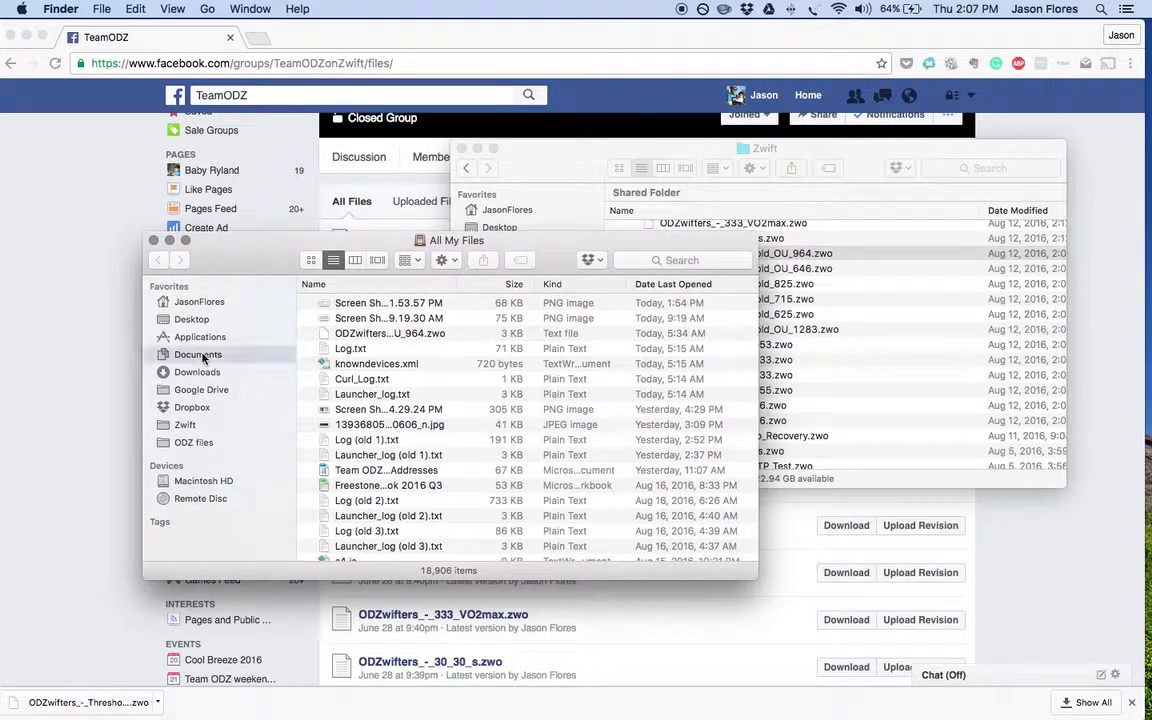
click(203, 358)
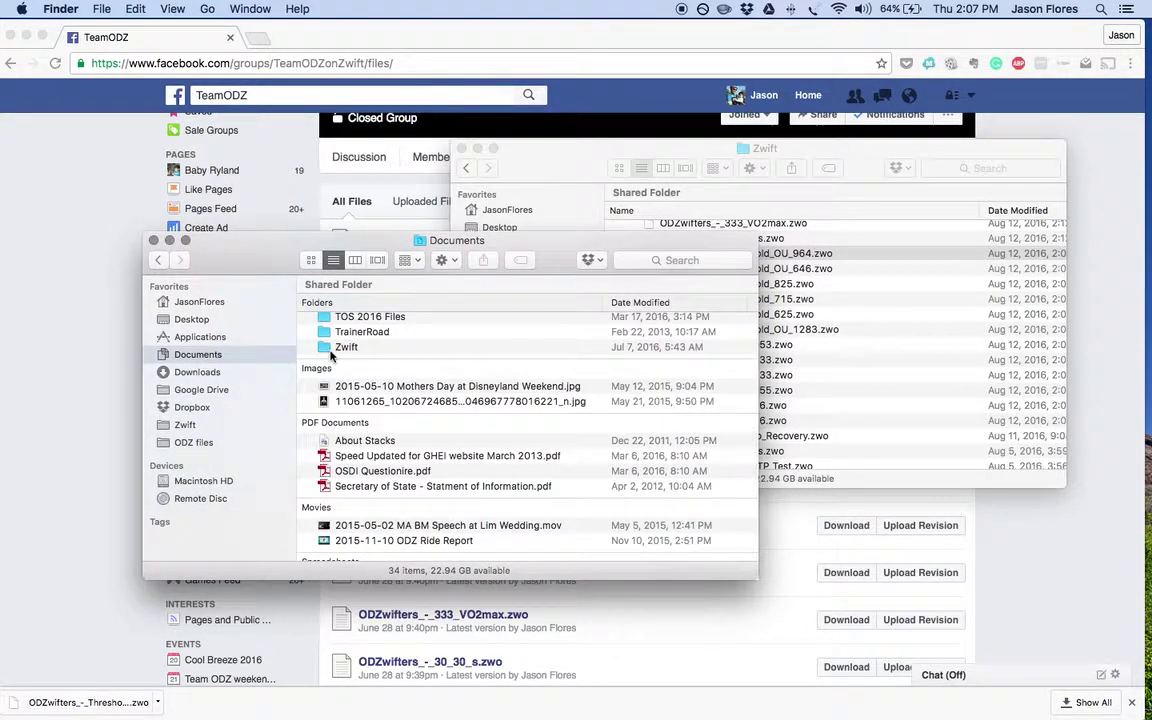
double_click(346, 347)
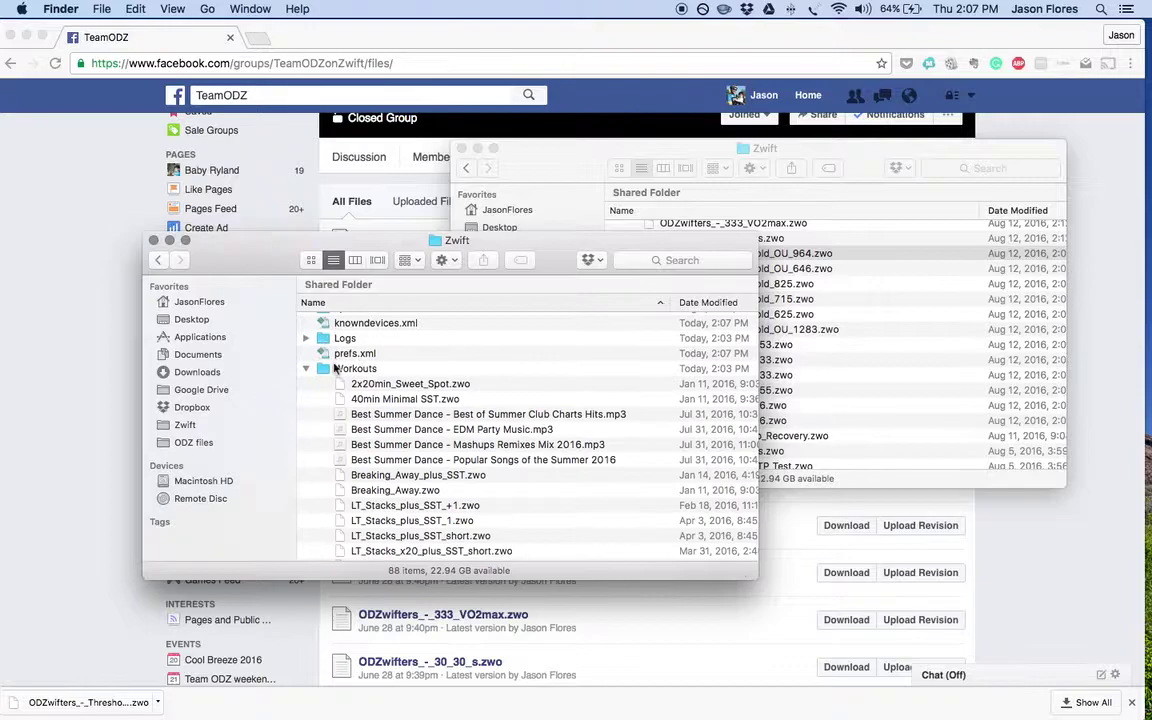
click(307, 369)
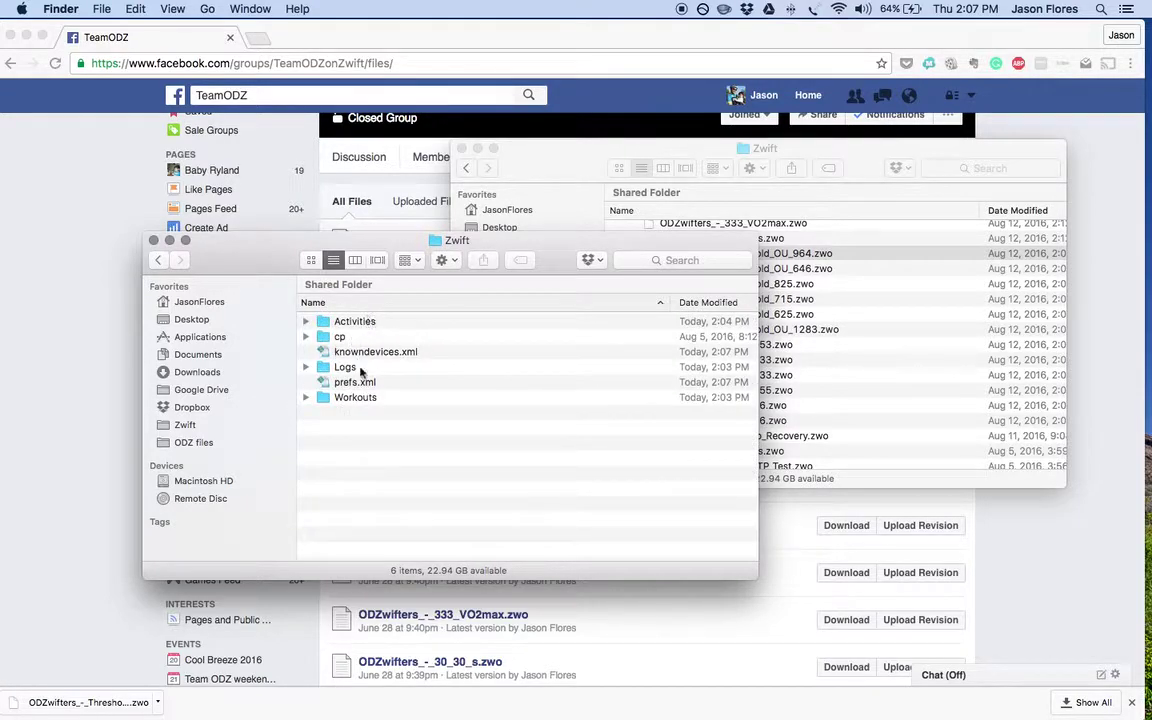
double_click(355, 398)
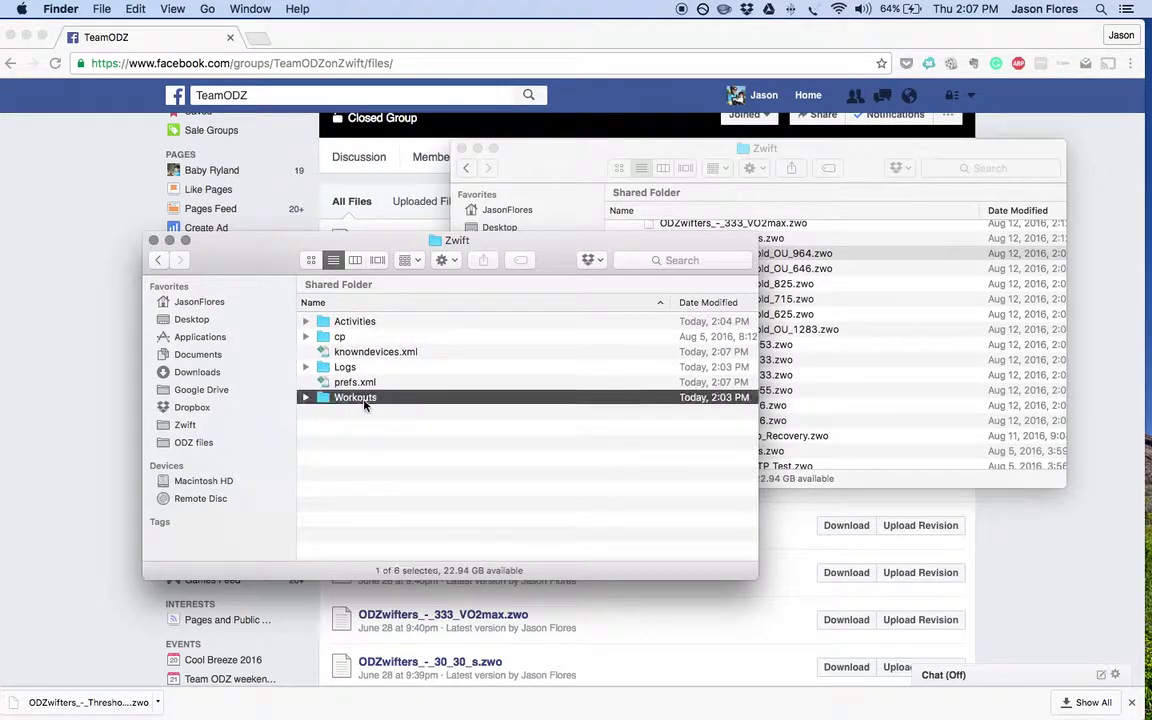
- View the Downloads folder in the first Finder window beside the Workouts folder, and close the Downloads window
click(755, 151)
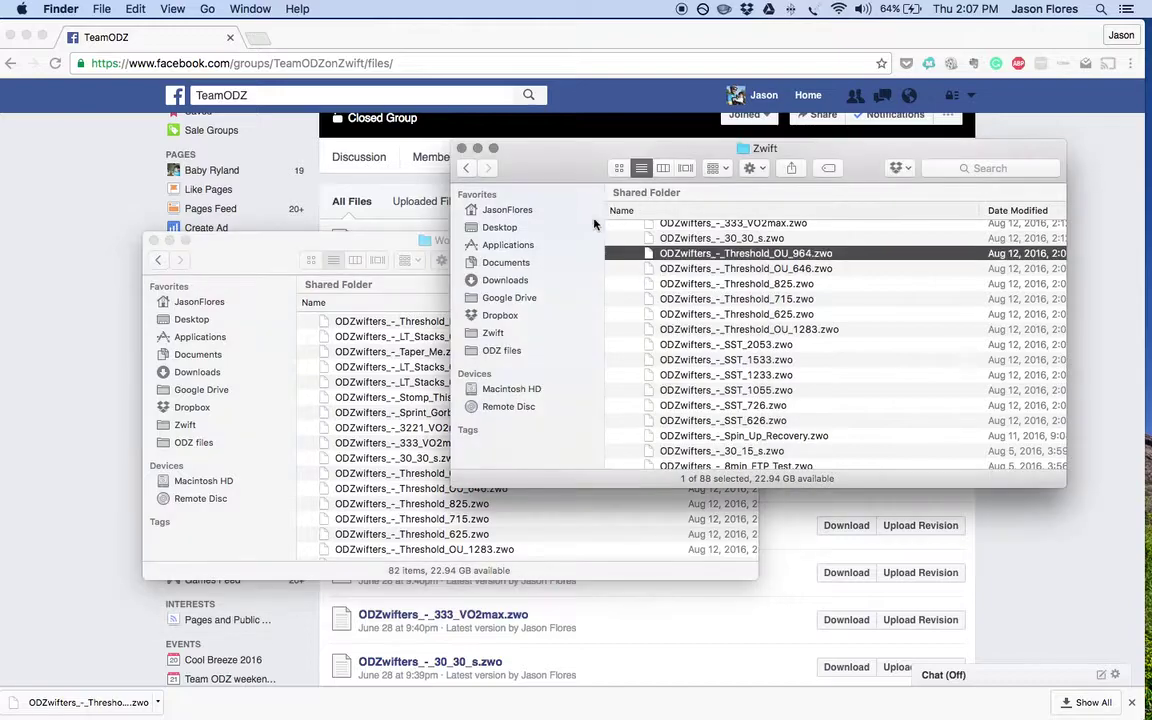
click(517, 283)
drag(664, 155, 848, 181)
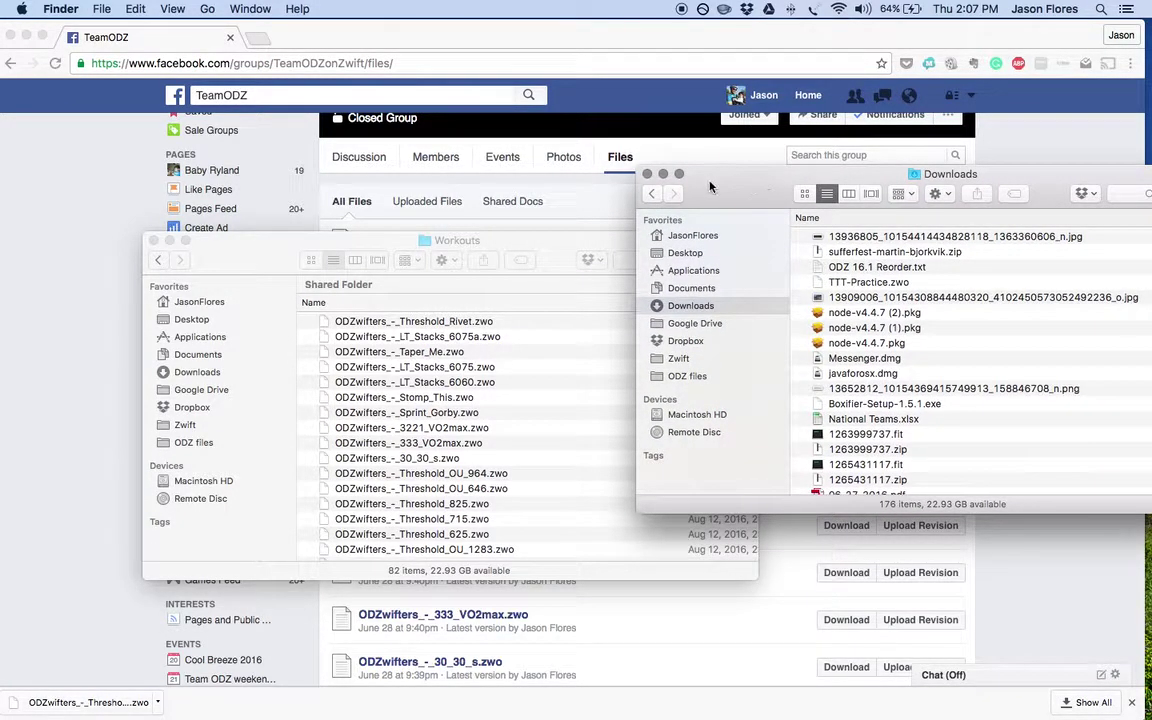
click(647, 174)
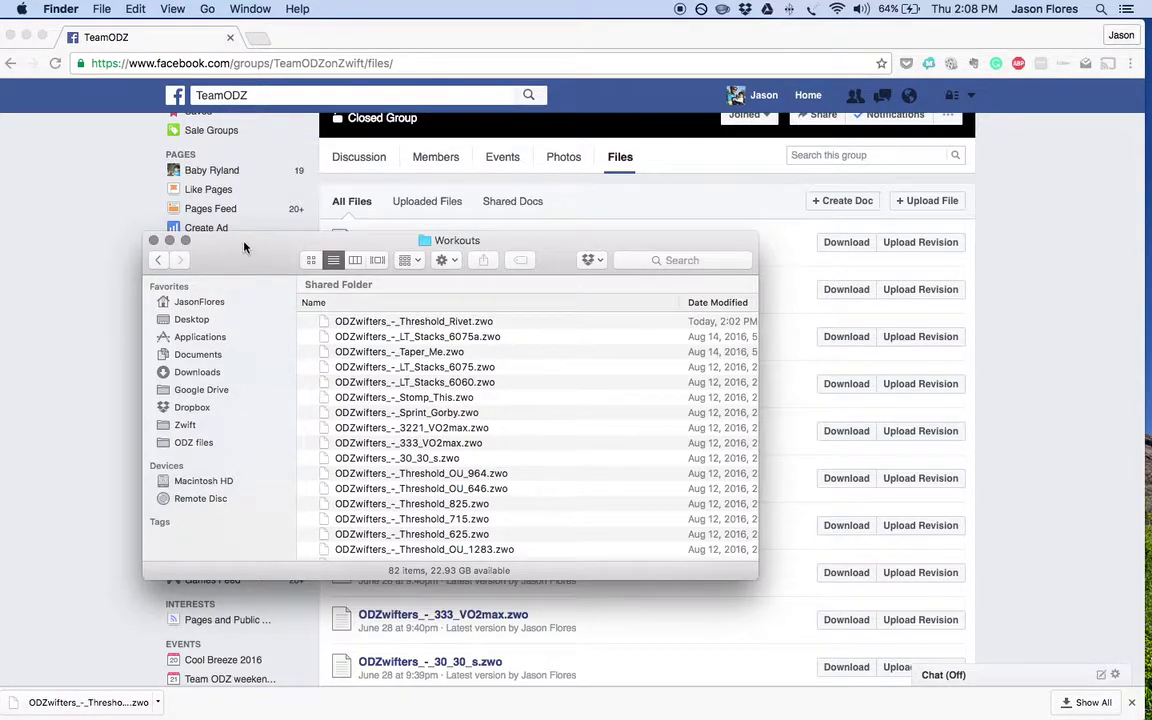
drag(244, 247, 278, 261)
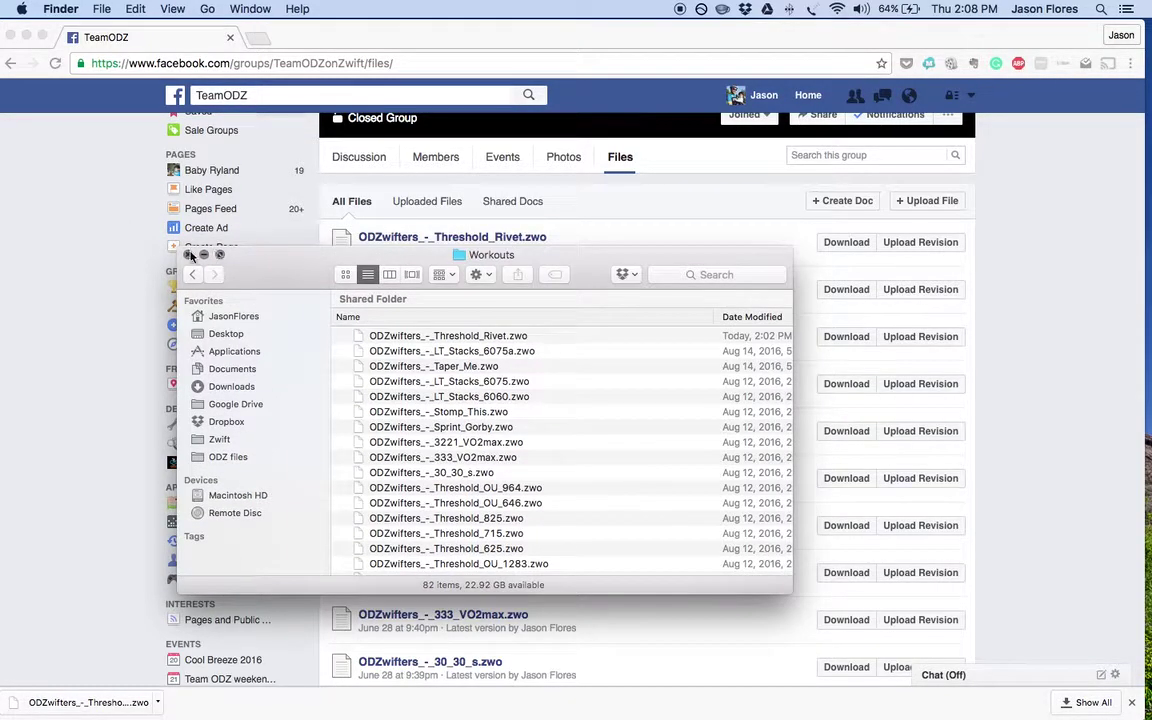